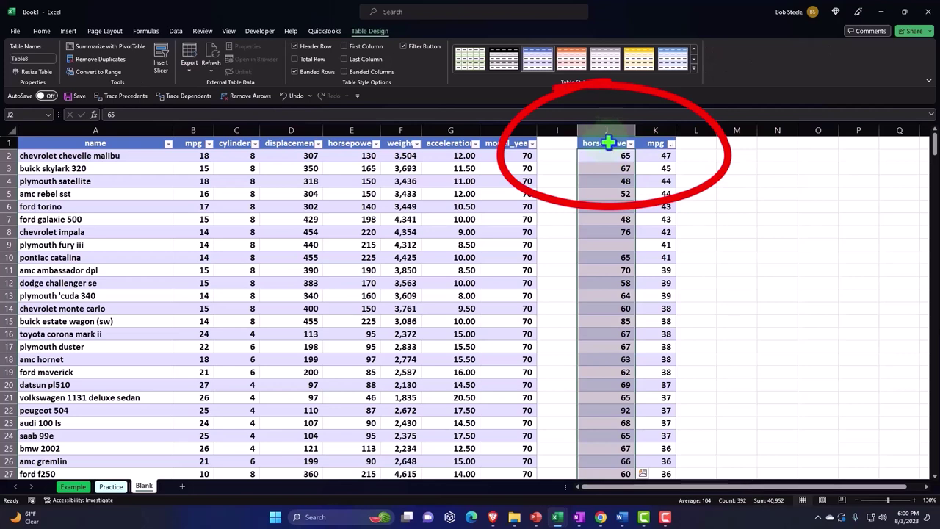
pyautogui.click(606, 133)
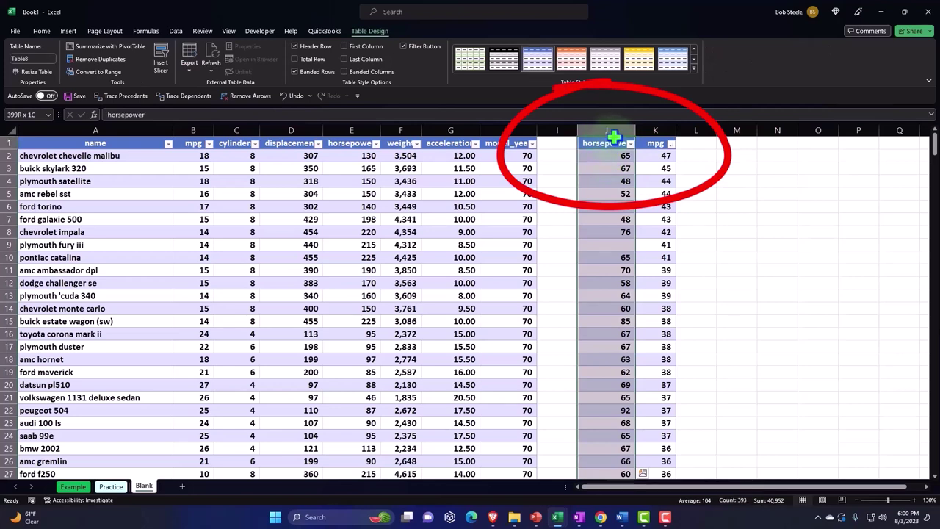
pyautogui.moveTo(614, 138)
pyautogui.mouseDown()
pyautogui.moveTo(642, 143)
pyautogui.moveTo(615, 147)
pyautogui.mouseUp()
pyautogui.click(604, 157)
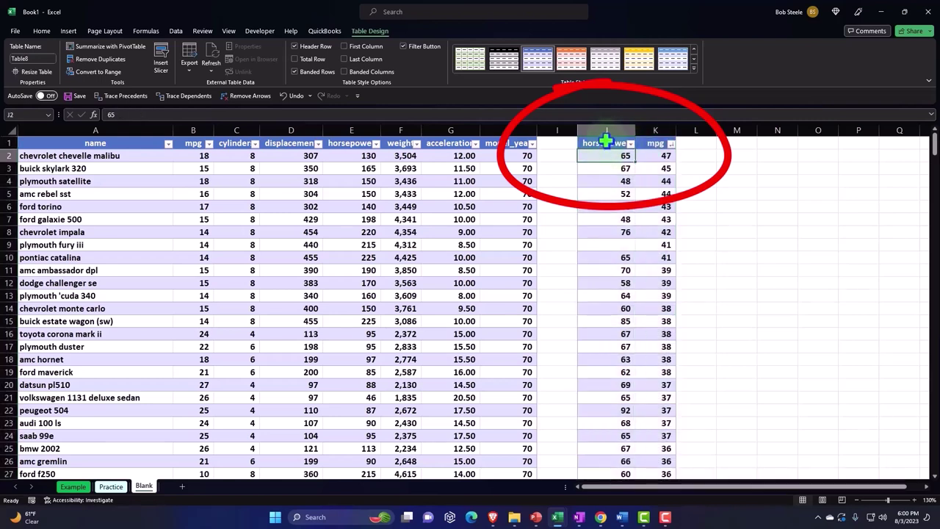
pyautogui.click(606, 136)
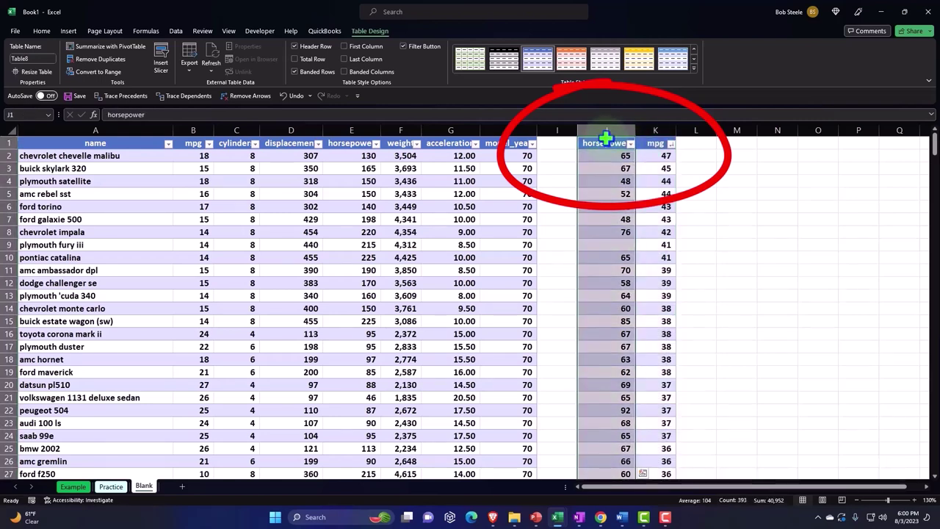
pyautogui.moveTo(609, 140); pyautogui.dragTo(647, 143)
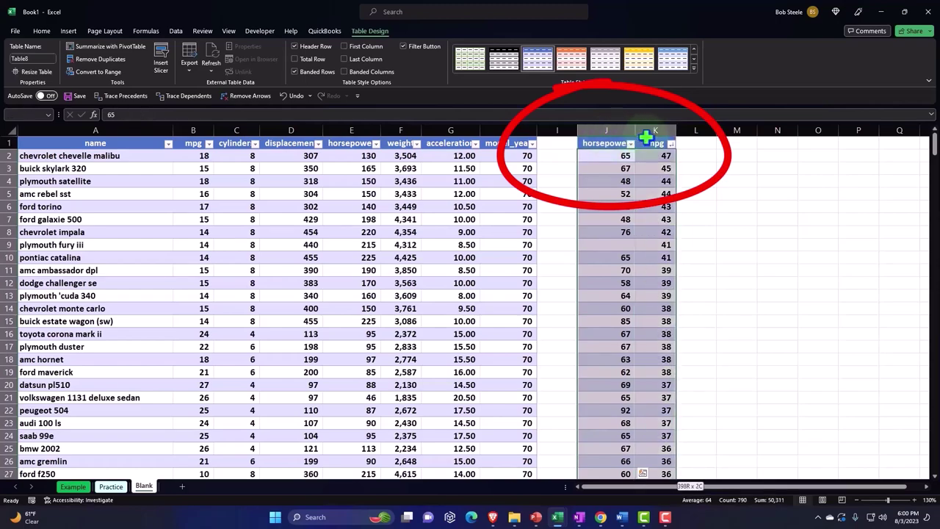
# Insert a markers-only scatter chart from the horsepower and mpg columns J and K, headers included.
pyautogui.click(608, 136)
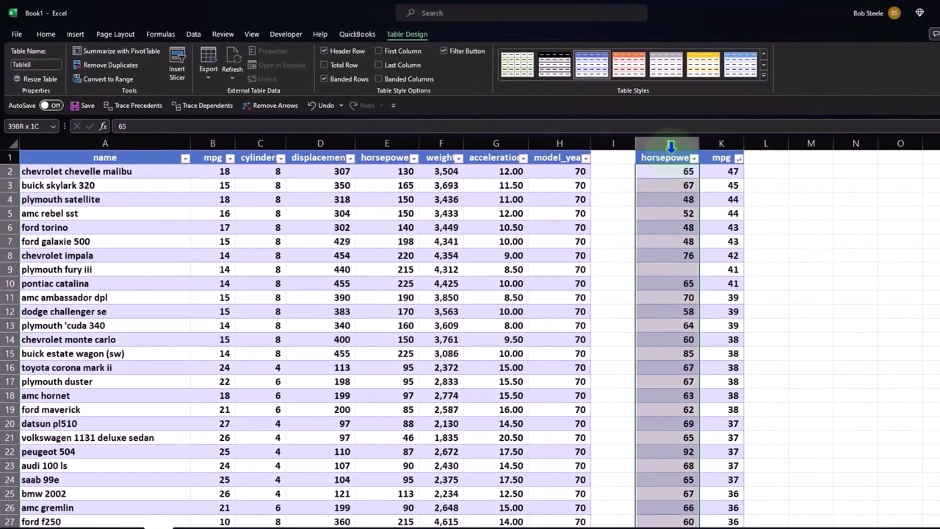
pyautogui.moveTo(670, 147); pyautogui.dragTo(718, 150)
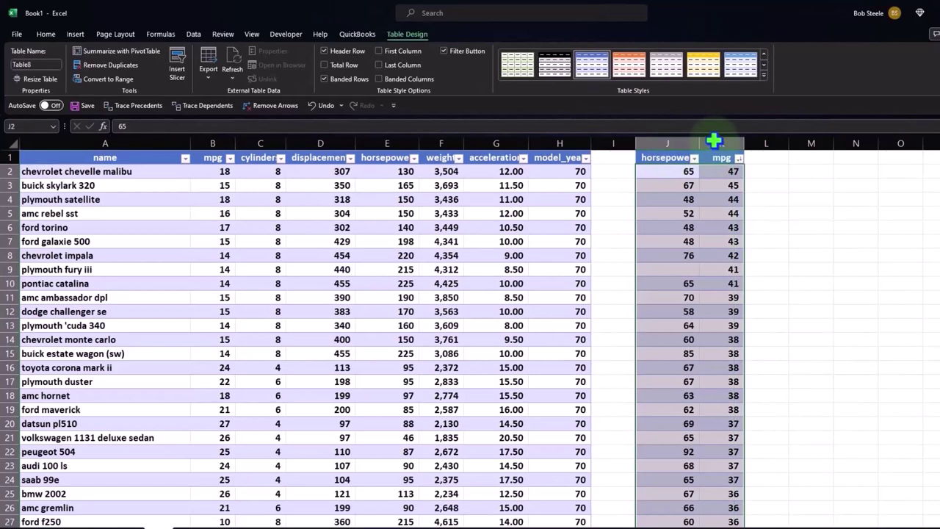
pyautogui.hotkey('ctrl', 'space')
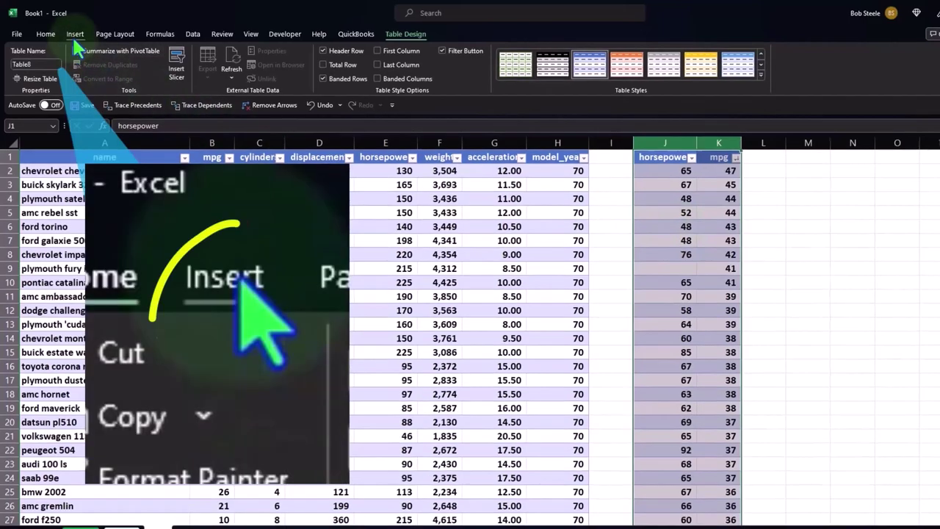
pyautogui.click(74, 37)
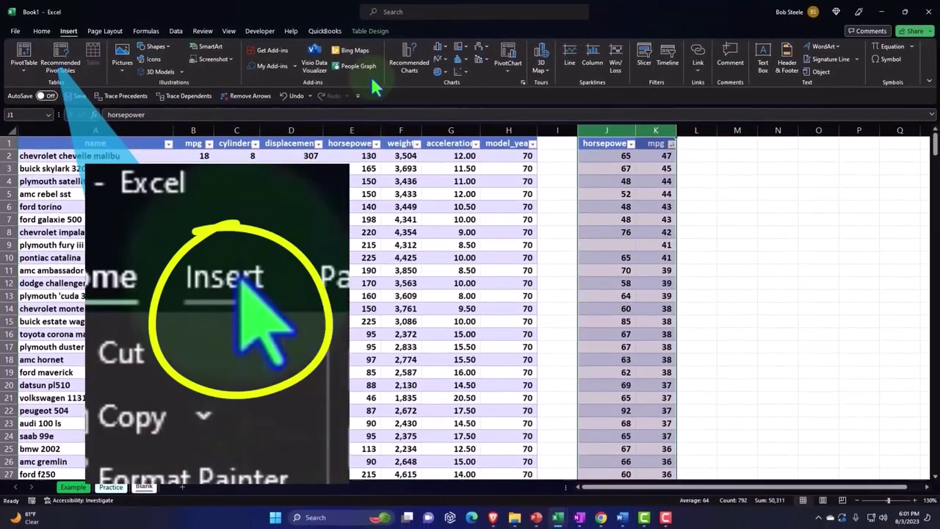
pyautogui.click(465, 73)
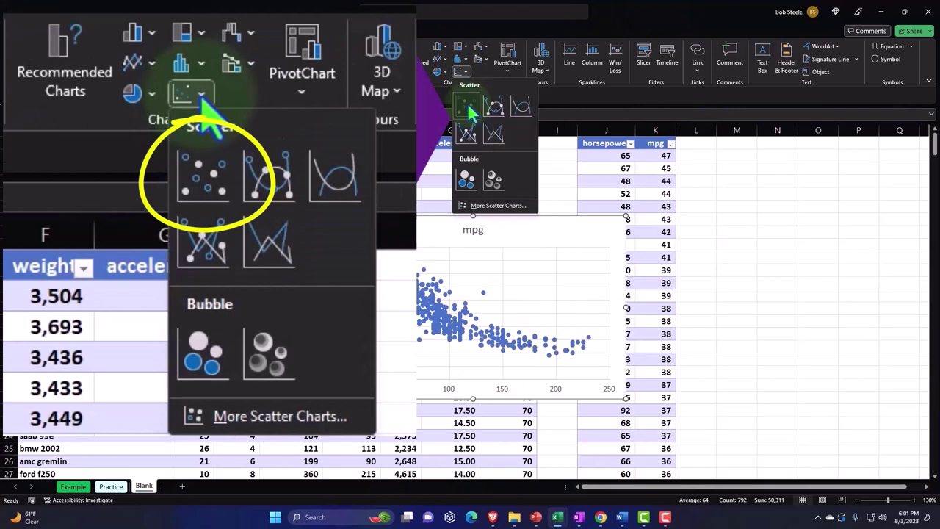
pyautogui.click(467, 109)
# Move the scatter chart beside the mpg column and enlarge it so it extends to about column W.
pyautogui.moveTo(347, 233); pyautogui.dragTo(717, 160)
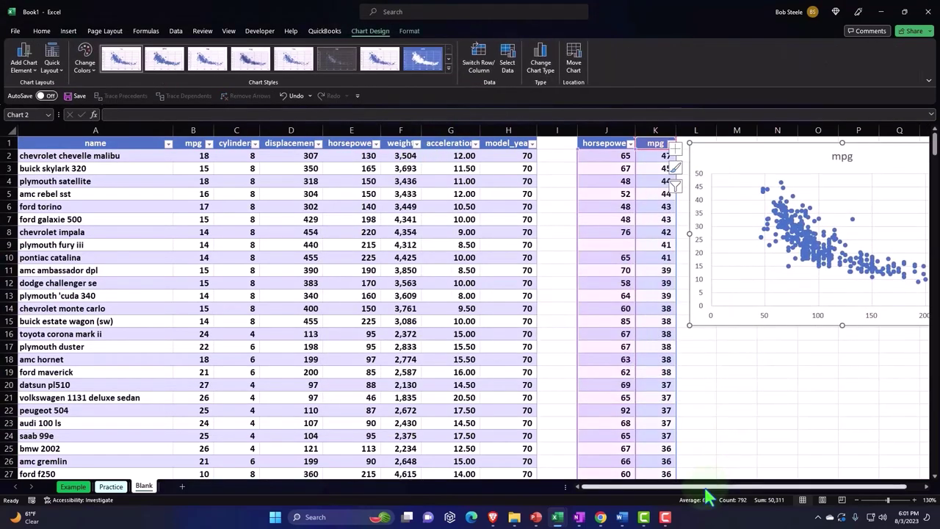
pyautogui.moveTo(707, 492); pyautogui.dragTo(892, 472)
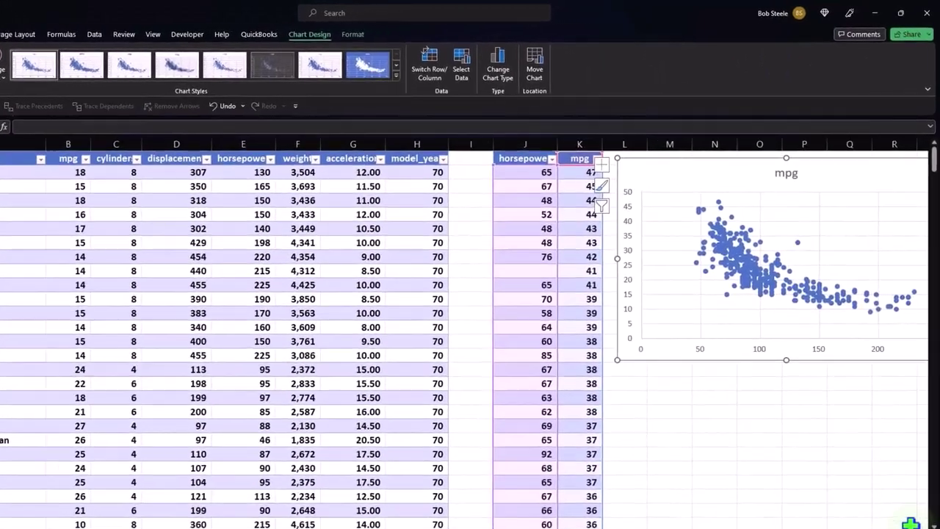
pyautogui.hscroll(5, 470, 353)
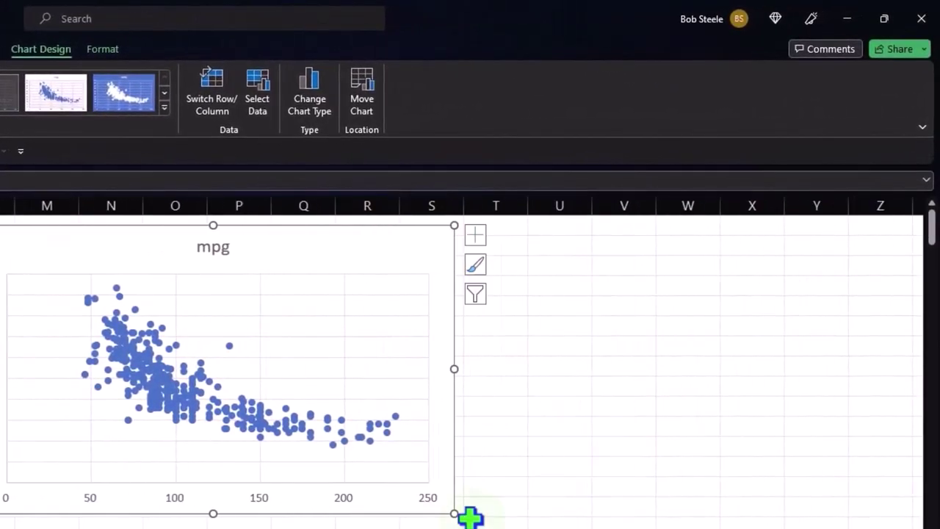
pyautogui.moveTo(454, 513); pyautogui.dragTo(716, 525)
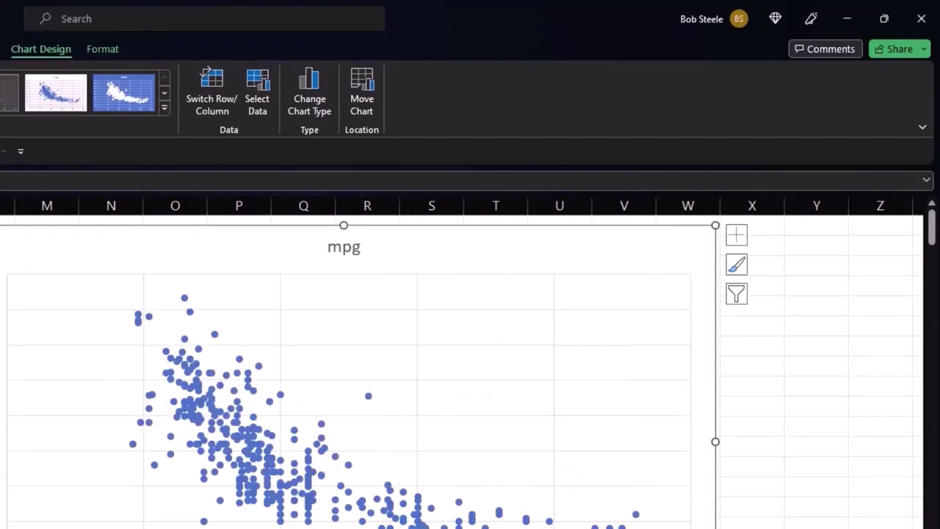
# Delete the mpg title from the scatter chart and check its horizontal and vertical axes.
pyautogui.click(347, 247)
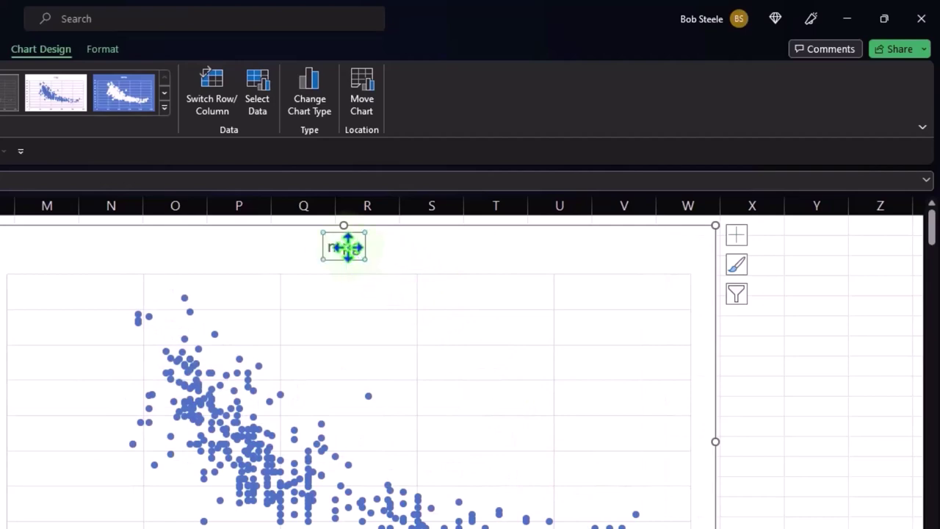
pyautogui.press('Delete')
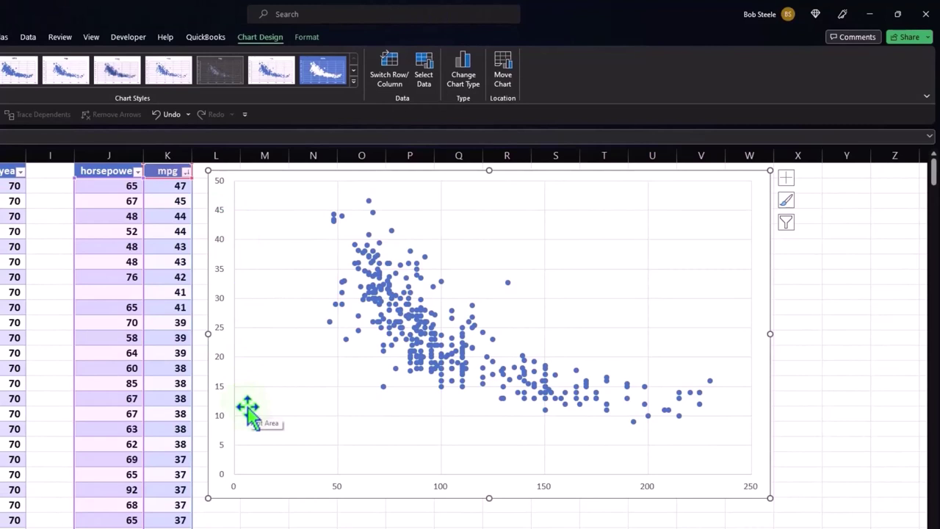
pyautogui.click(335, 491)
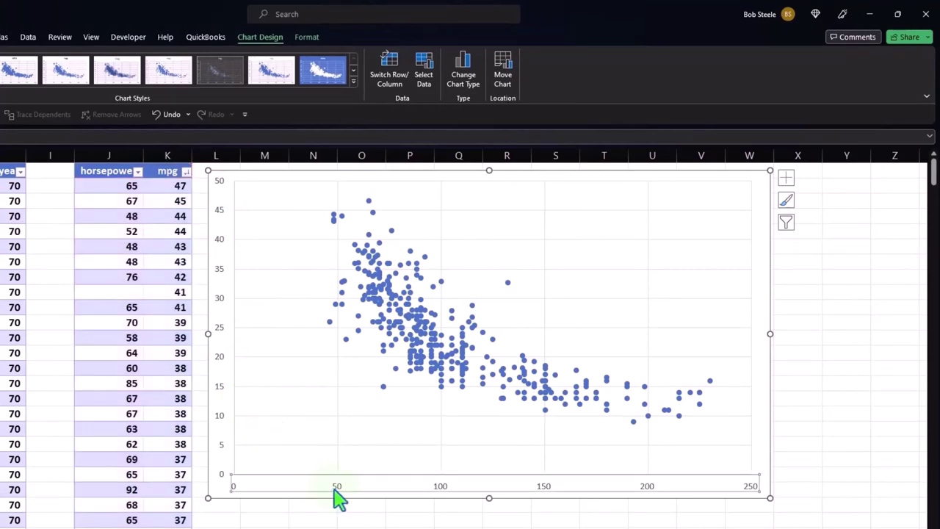
pyautogui.click(220, 282)
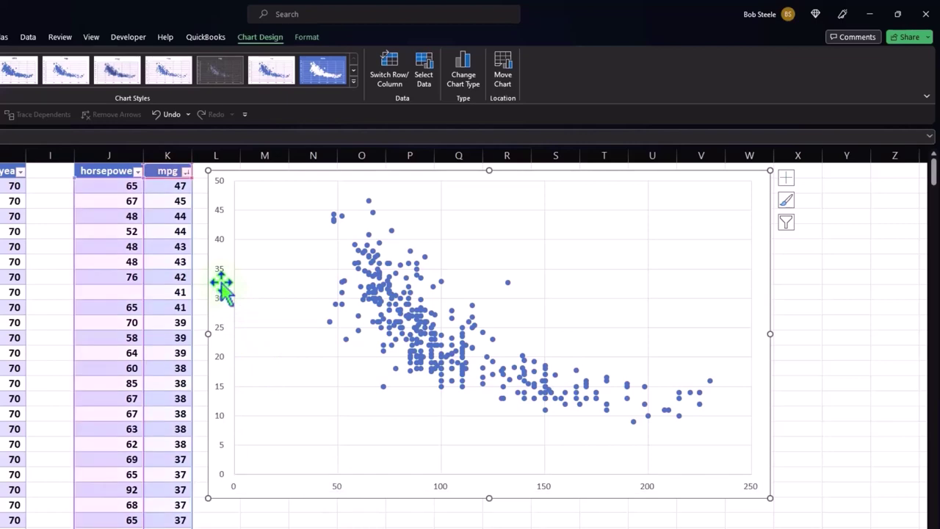
# Sort the horsepower and mpg table by horsepower from largest to smallest.
pyautogui.click(138, 171)
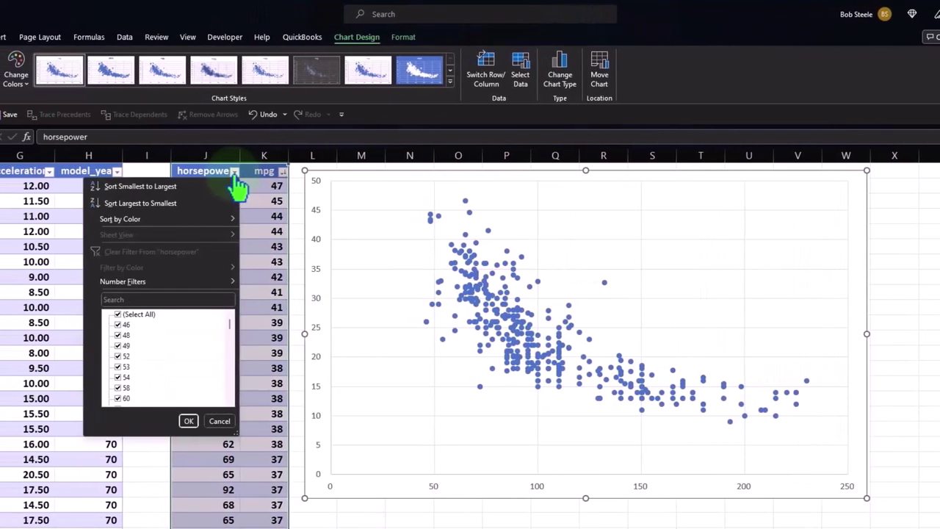
pyautogui.click(172, 206)
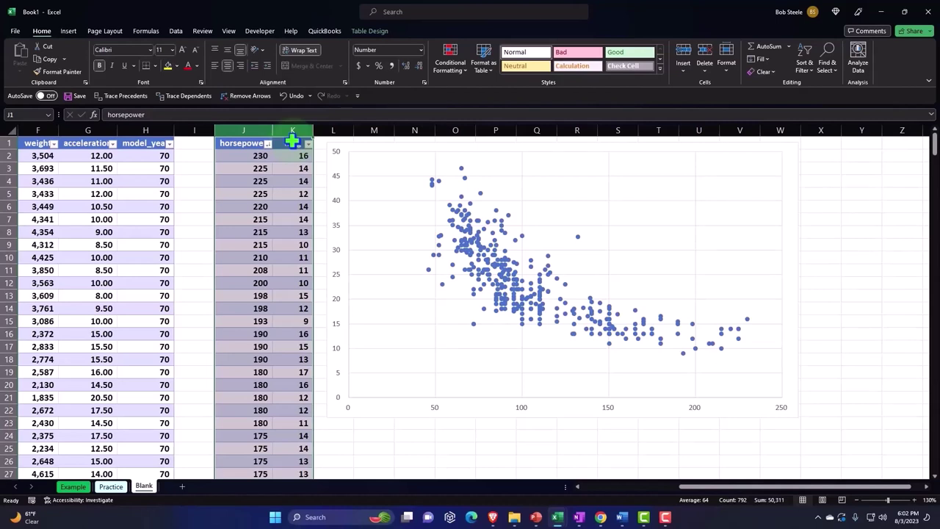
# Add axis titles to both axes of the scatter chart.
pyautogui.click(424, 212)
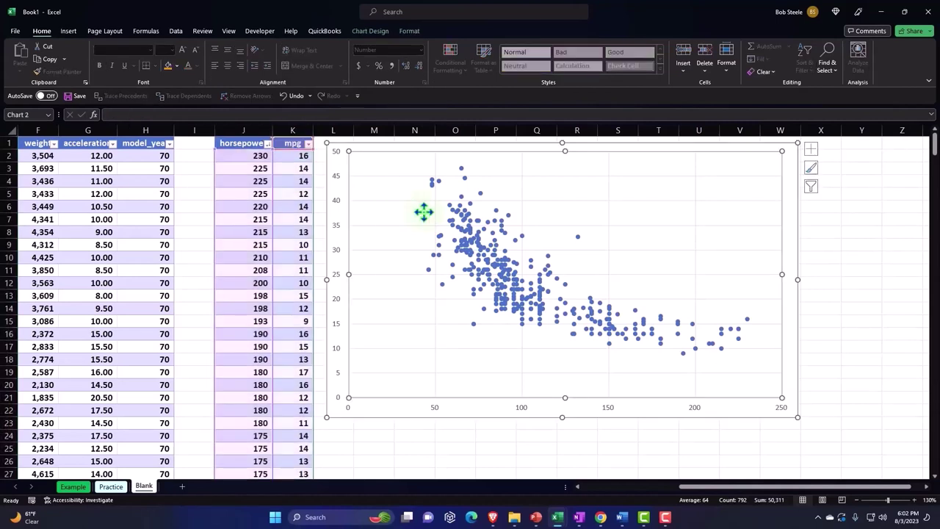
pyautogui.click(812, 150)
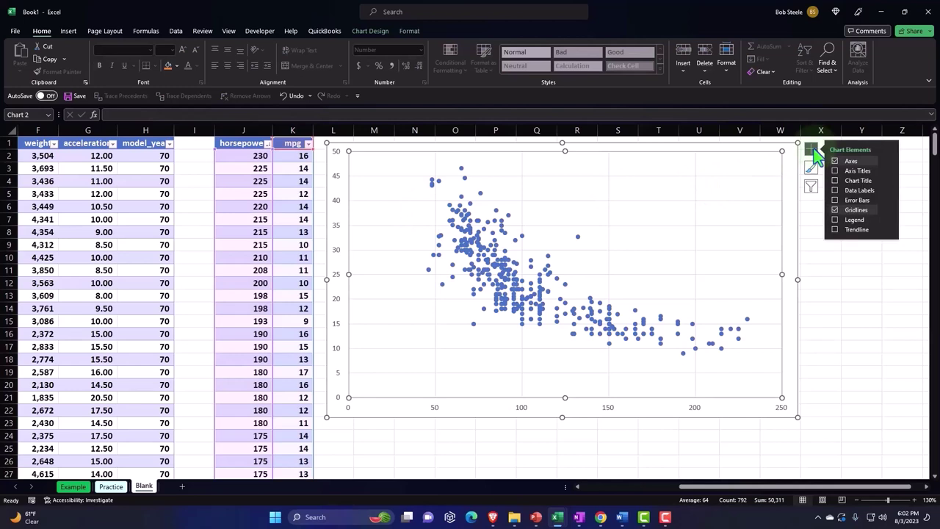
pyautogui.click(835, 172)
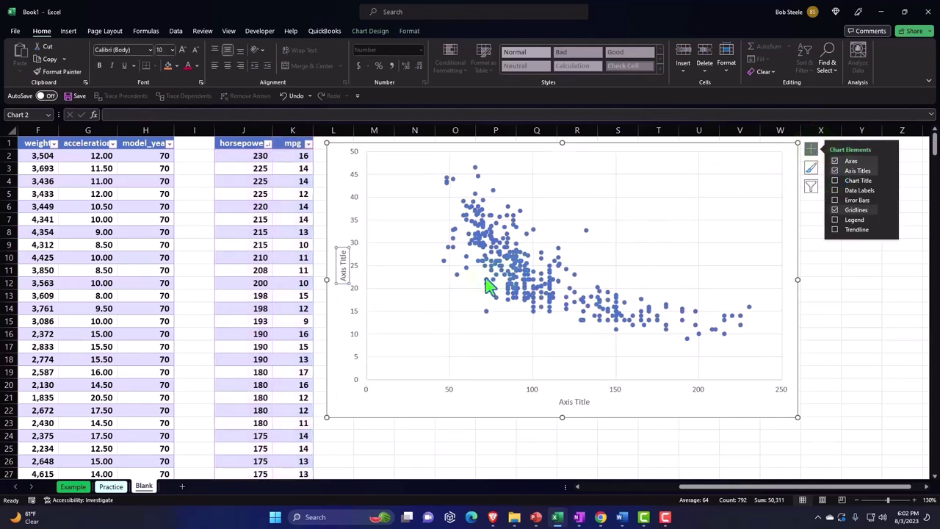
# Link the horizontal axis title to the horsepower header in cell J1.
pyautogui.click(589, 397)
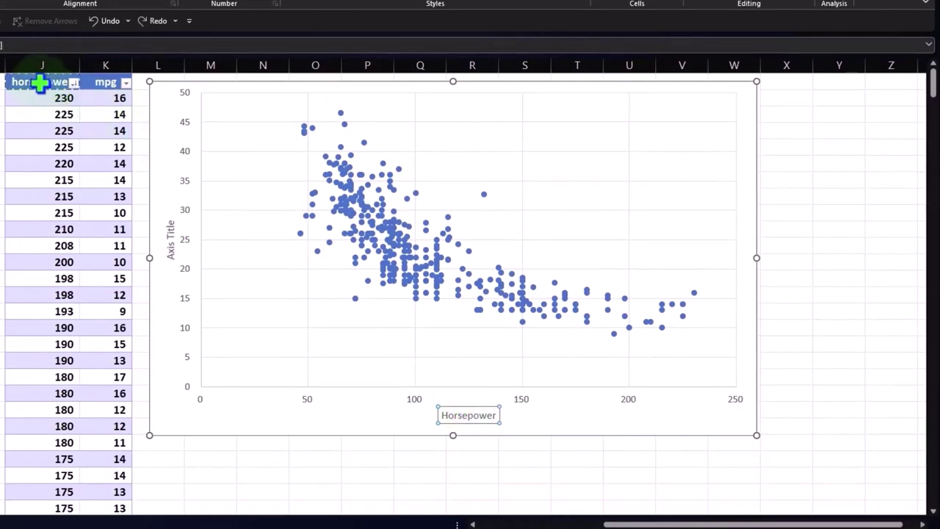
pyautogui.press('Return')
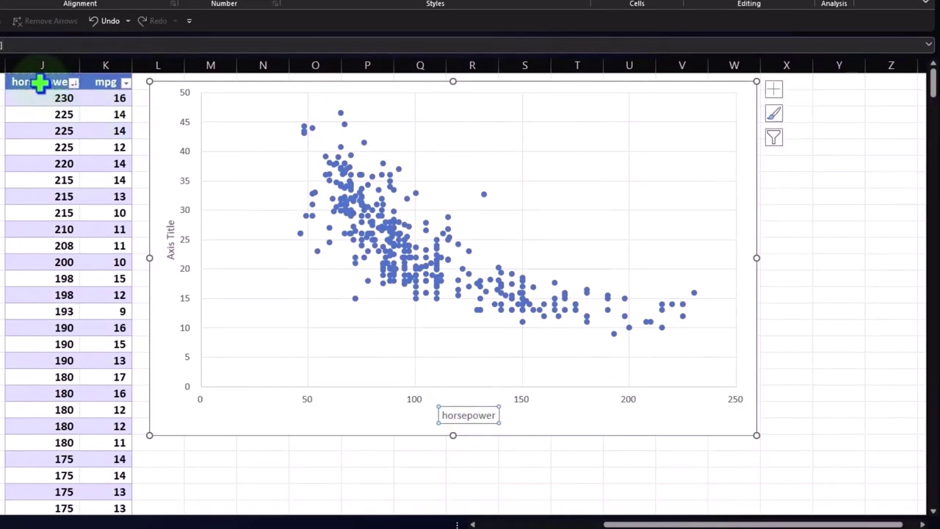
pyautogui.click(472, 455)
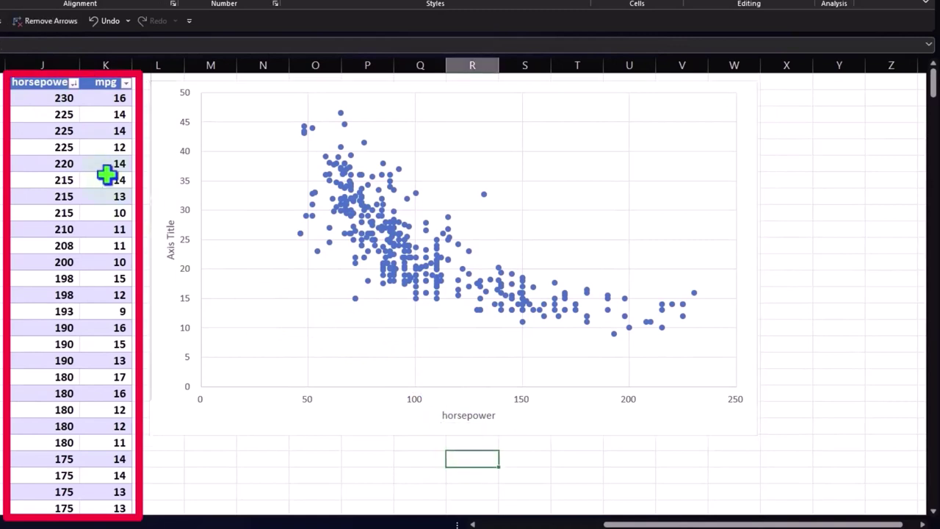
# Test the axis title link by changing the horsepower header in J1 to 4, and undo the change.
pyautogui.click(50, 82)
pyautogui.write('4')
pyautogui.press('Return')
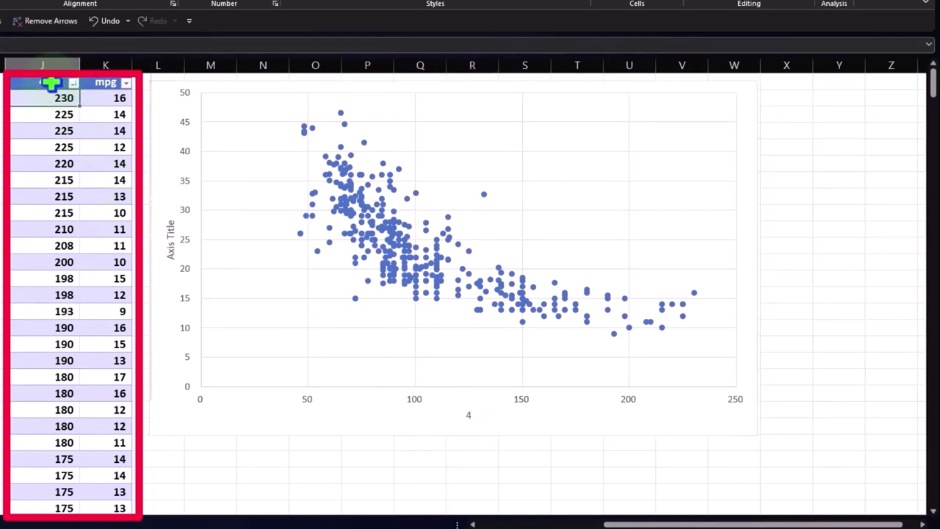
pyautogui.click(105, 21)
# Link the vertical axis title to the mpg header in cell K1.
pyautogui.click(169, 234)
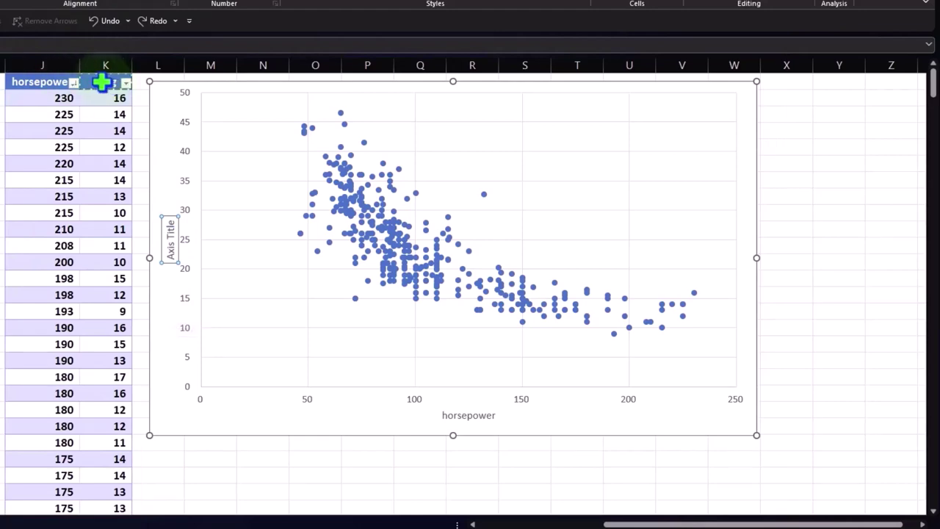
pyautogui.press('Return')
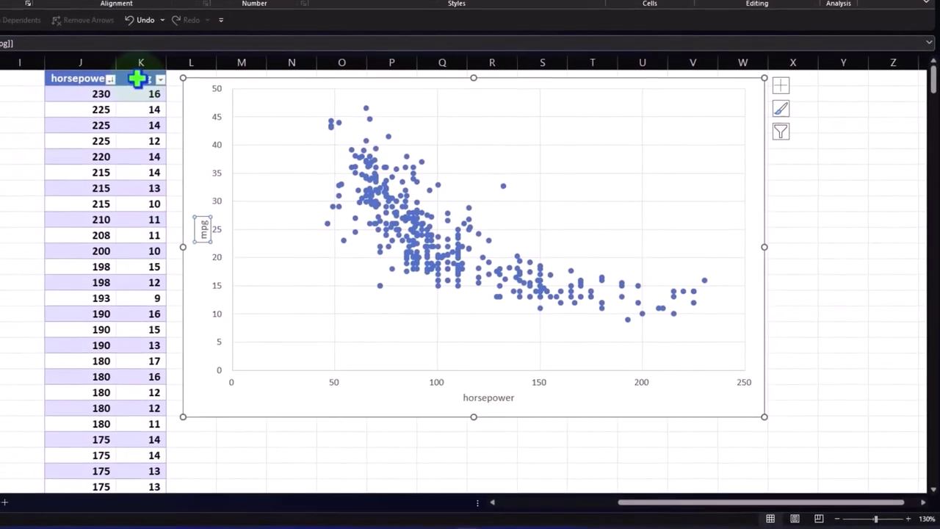
pyautogui.click(378, 456)
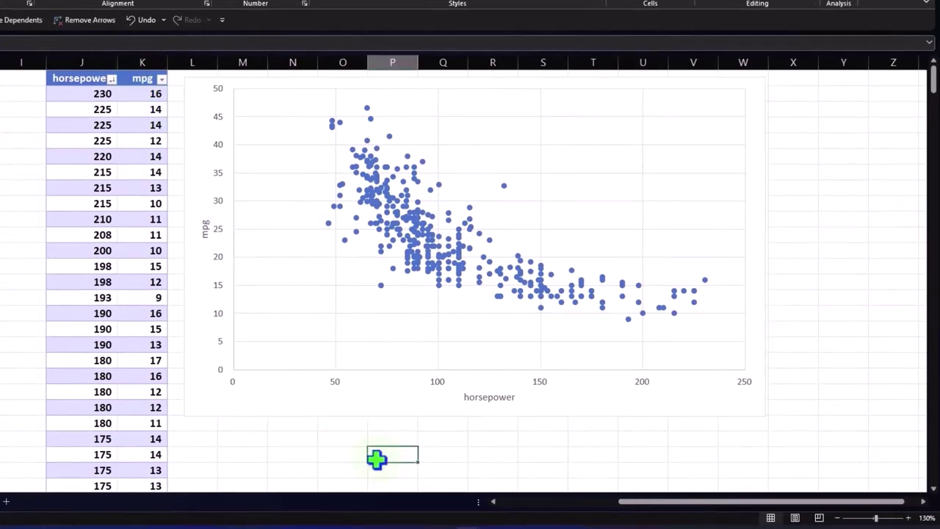
pyautogui.click(434, 280)
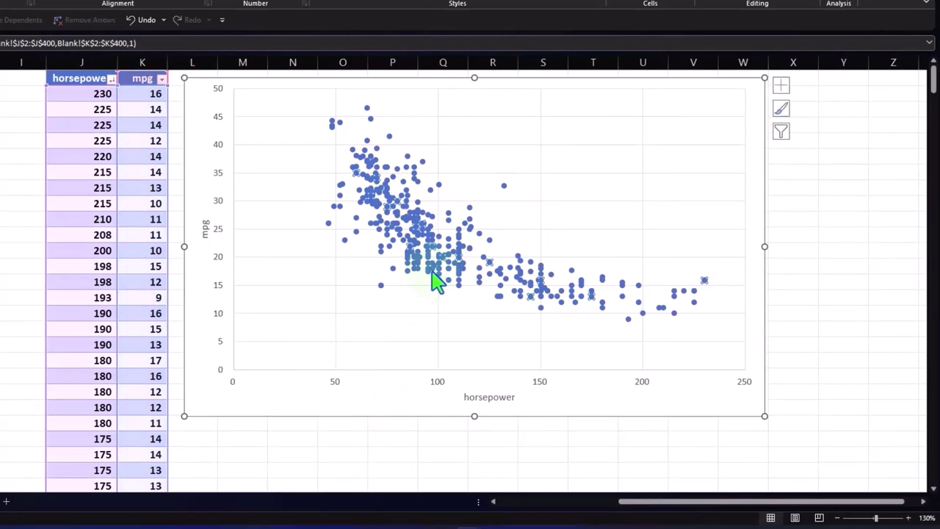
pyautogui.click(837, 292)
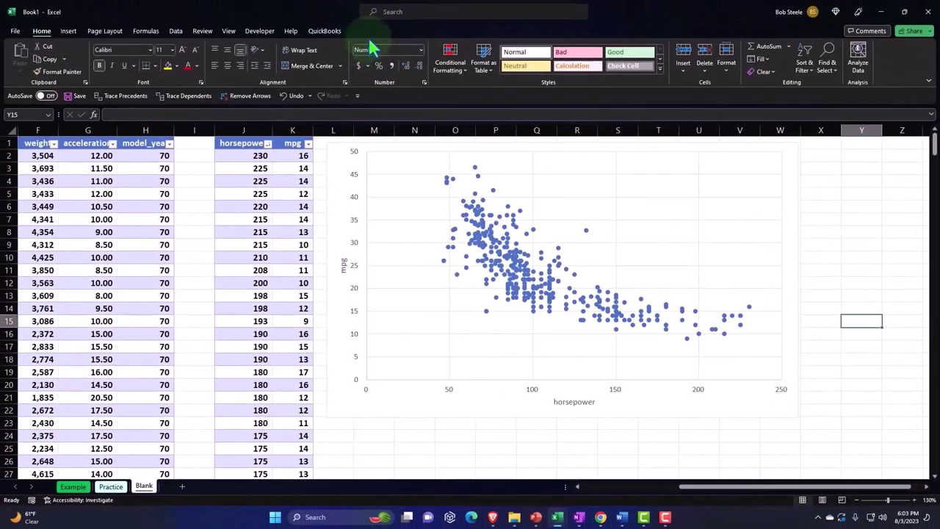
# Look through the elements that can be added to the scatter chart, including the chart title options.
pyautogui.click(453, 193)
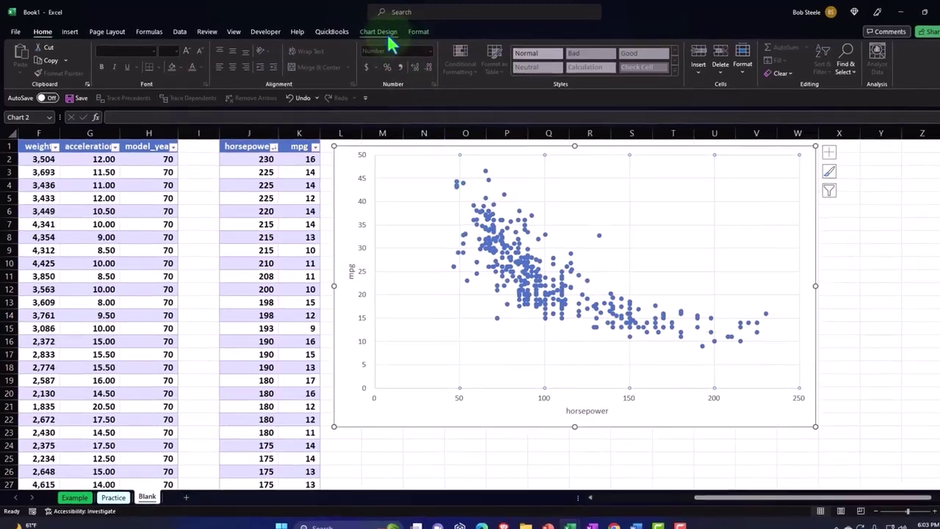
pyautogui.click(386, 37)
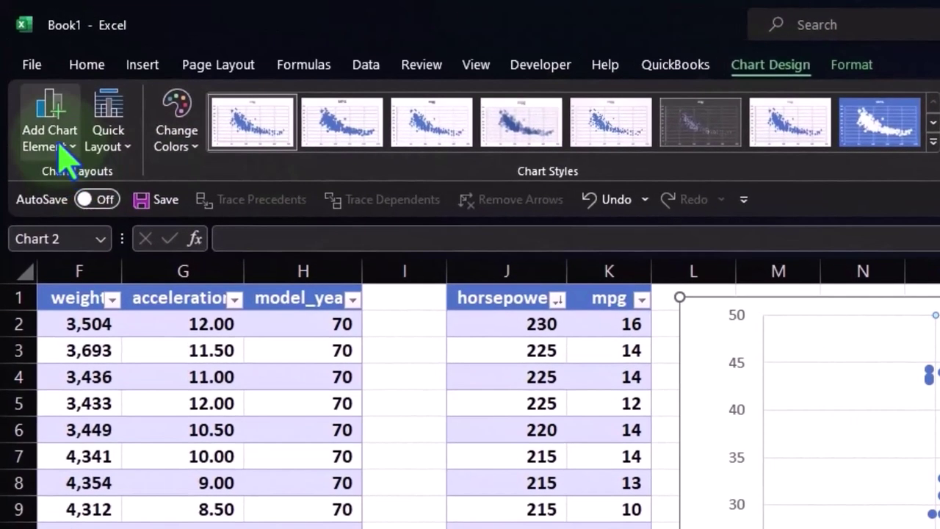
pyautogui.click(52, 122)
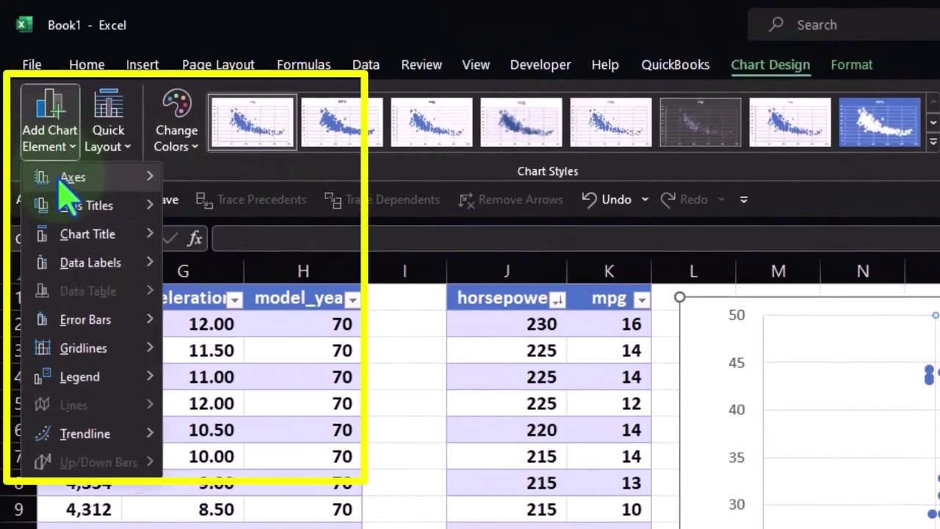
pyautogui.moveTo(65, 206)
pyautogui.moveTo(68, 234)
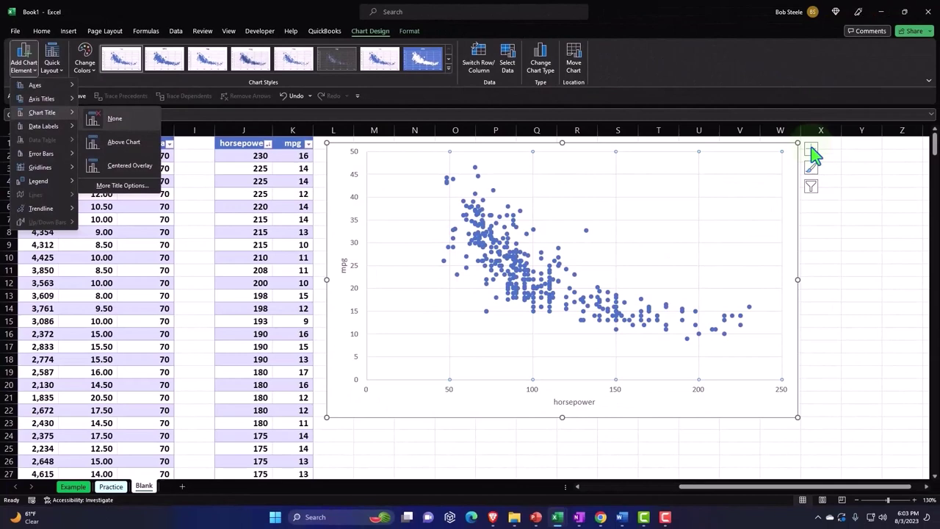
# Preview the quick layouts, color palettes and chart styles available for the scatter chart.
pyautogui.click(52, 60)
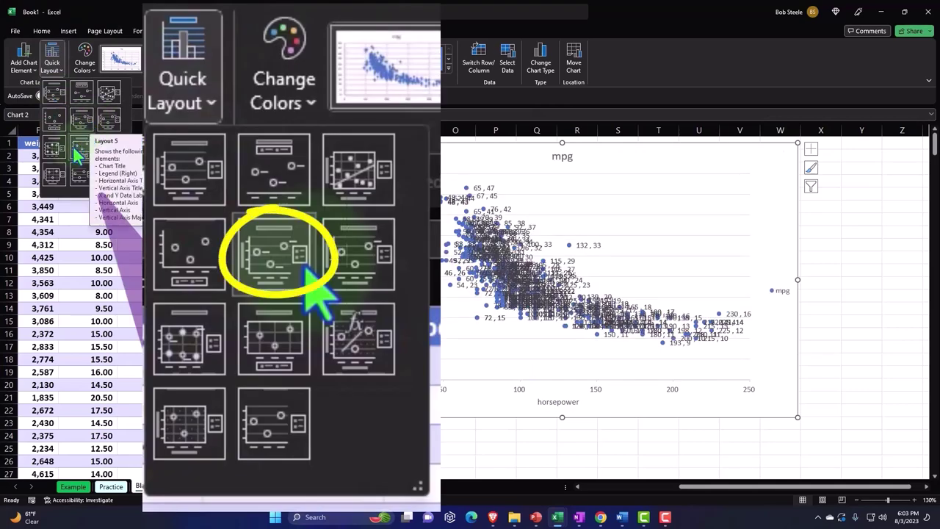
pyautogui.click(79, 119)
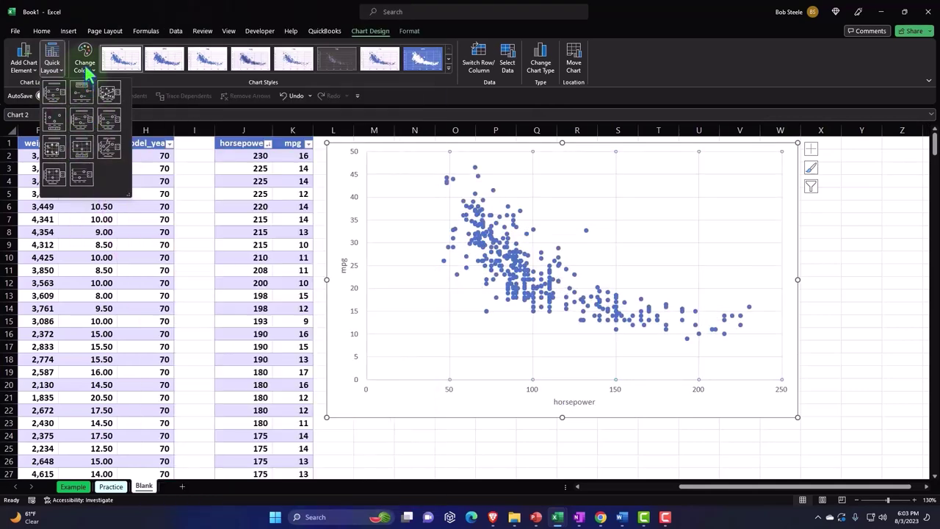
pyautogui.click(85, 66)
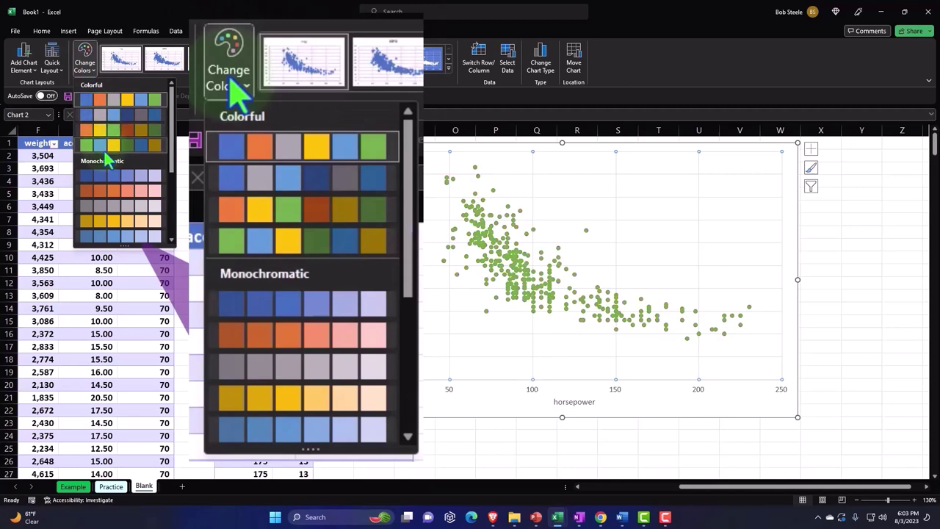
pyautogui.click(449, 69)
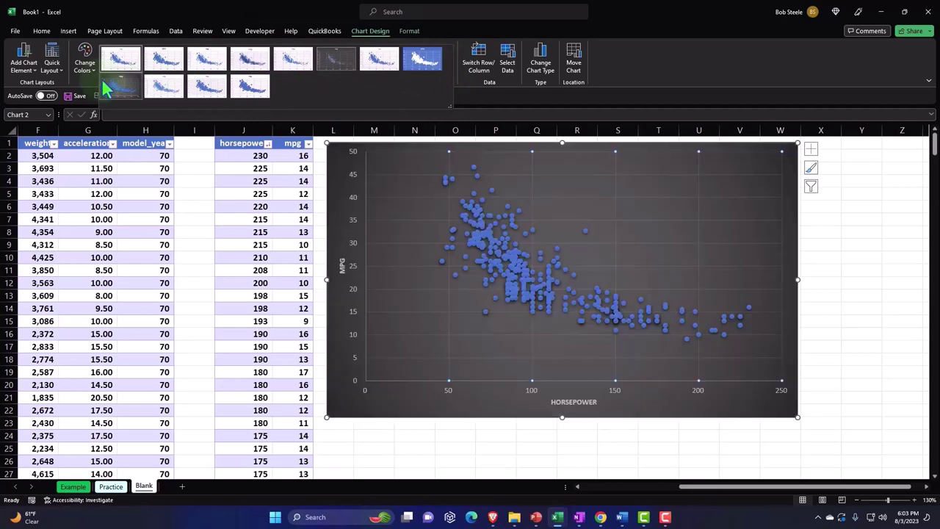
# Try to swap the scatter chart's data between rows and columns.
pyautogui.click(485, 78)
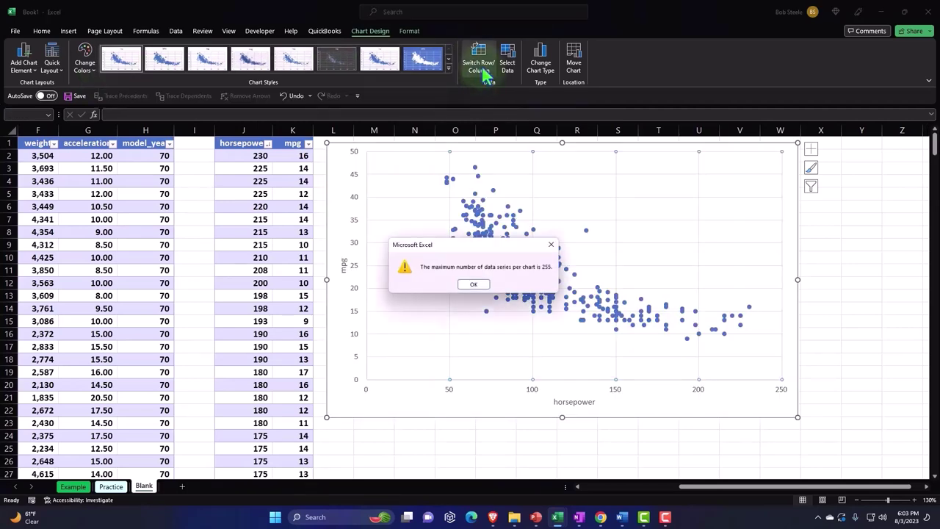
pyautogui.click(551, 244)
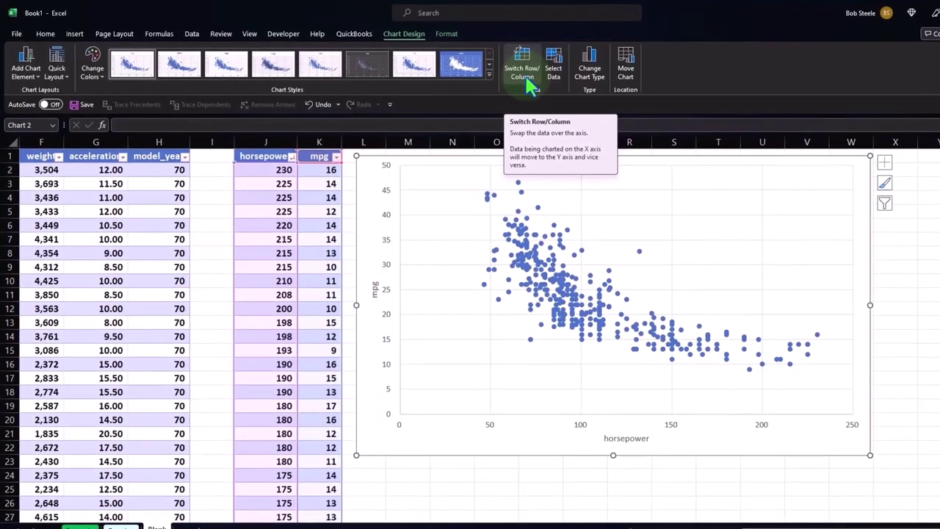
# Examine the name, X values and Y values of the mpg series in the chart's data source, and the chart's formatting options.
pyautogui.click(553, 73)
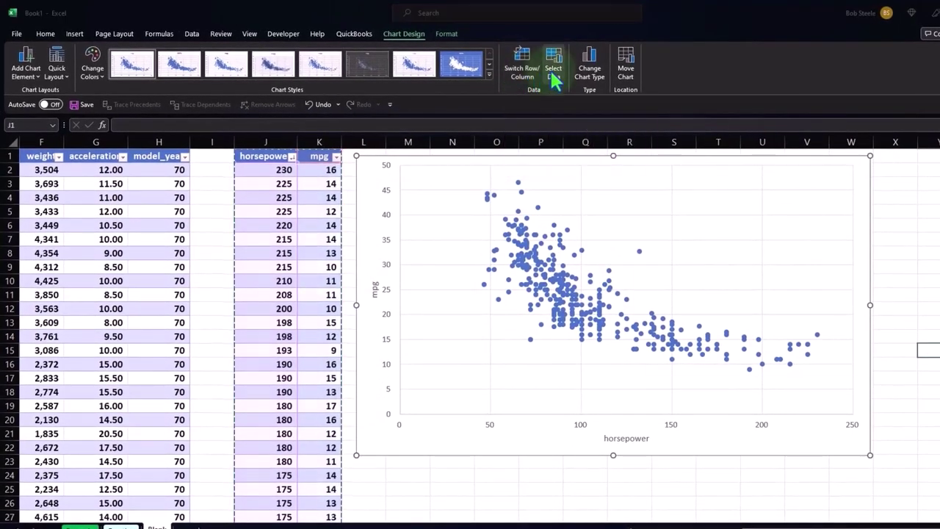
pyautogui.moveTo(760, 184); pyautogui.dragTo(559, 296)
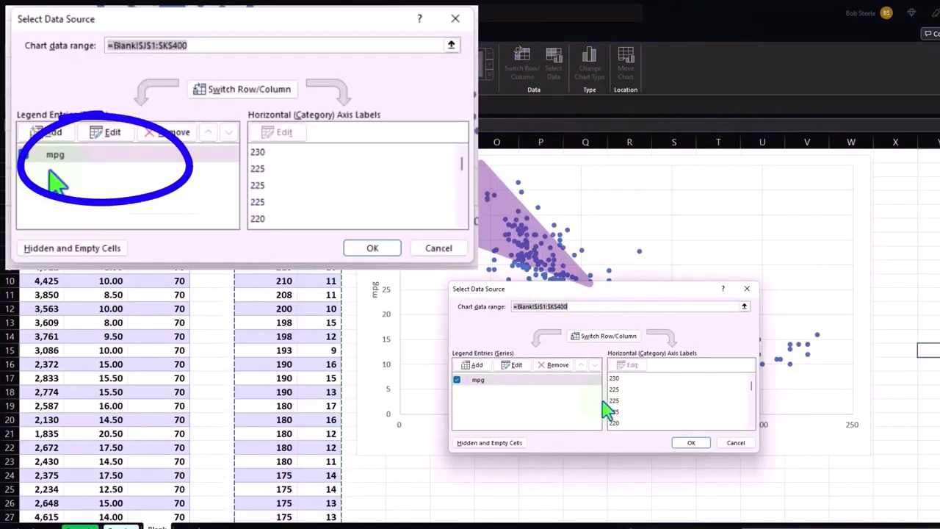
pyautogui.click(516, 367)
pyautogui.moveTo(809, 217); pyautogui.dragTo(552, 214)
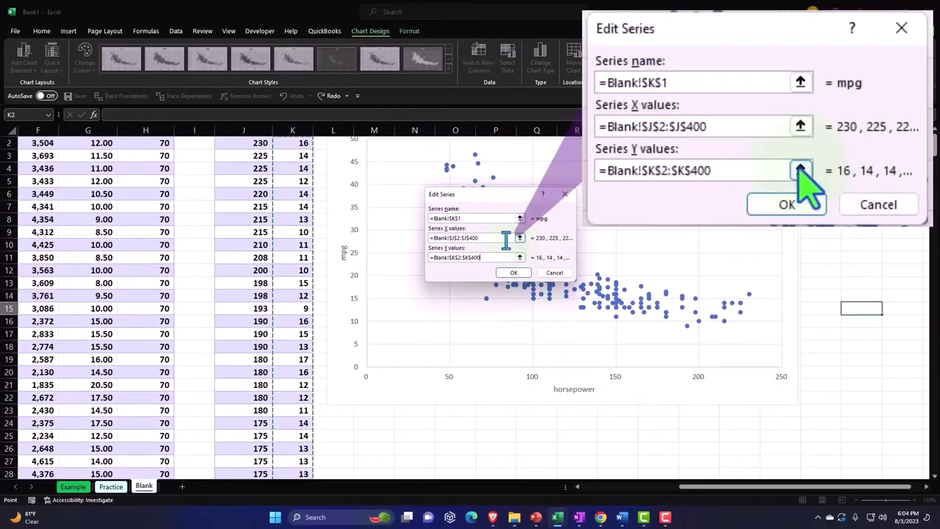
pyautogui.click(506, 239)
pyautogui.scroll(1, 363, 284)
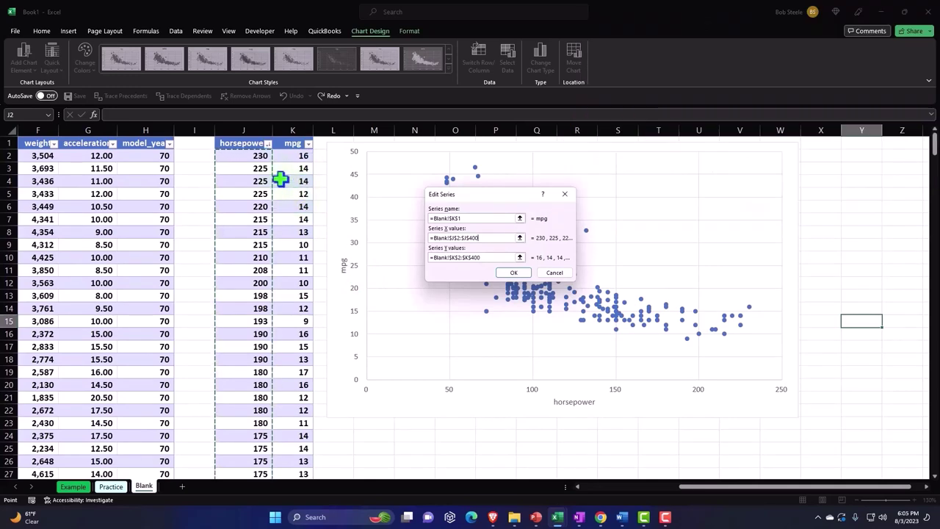
pyautogui.click(499, 260)
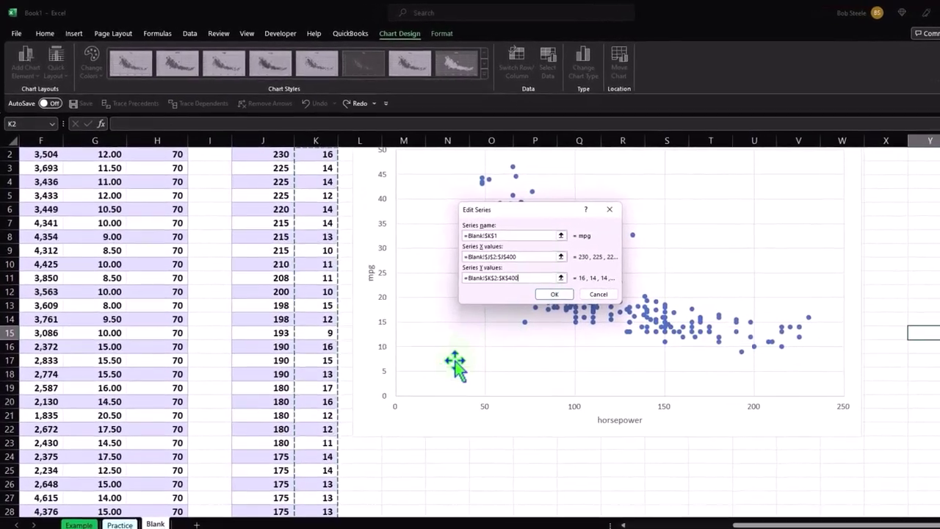
pyautogui.scroll(1, 414, 349)
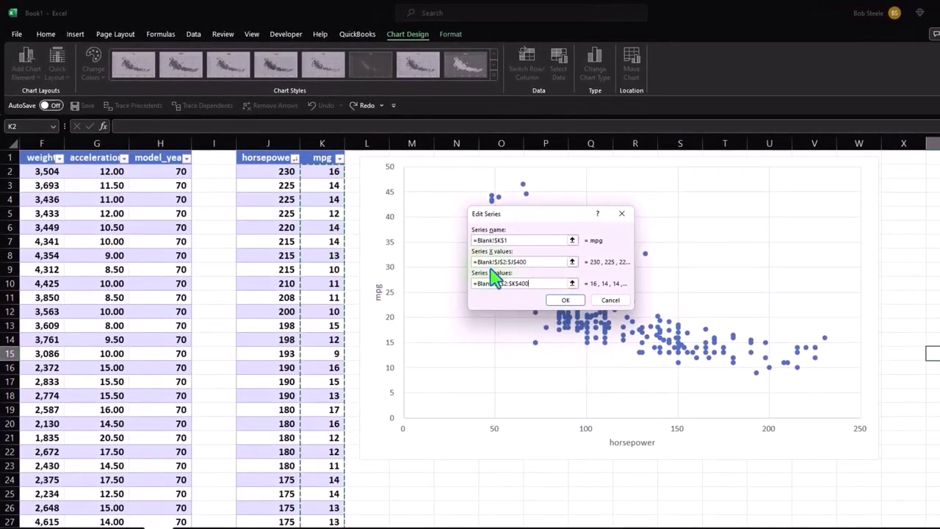
pyautogui.click(622, 217)
pyautogui.click(753, 291)
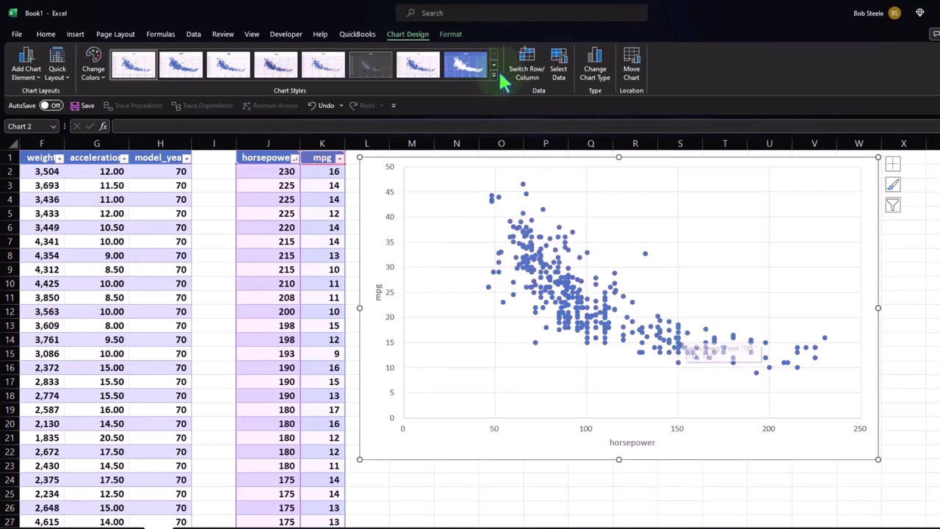
pyautogui.click(451, 36)
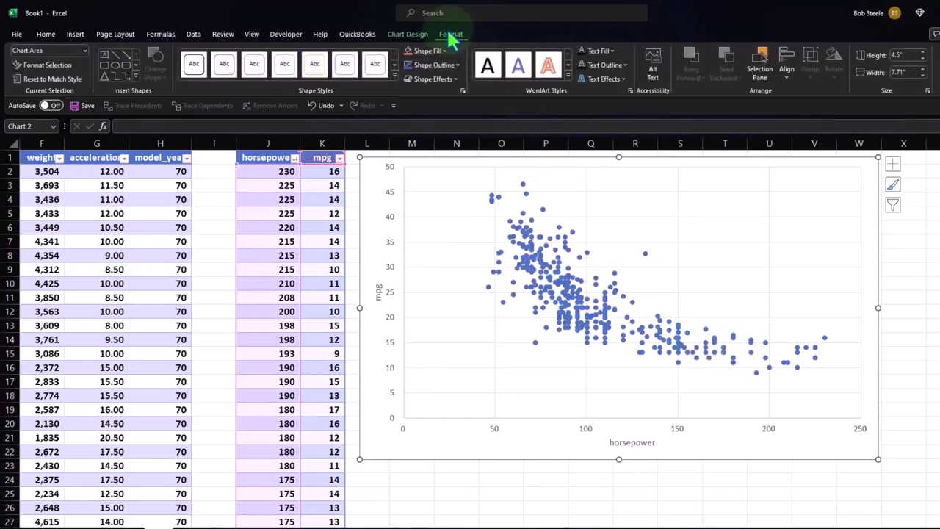
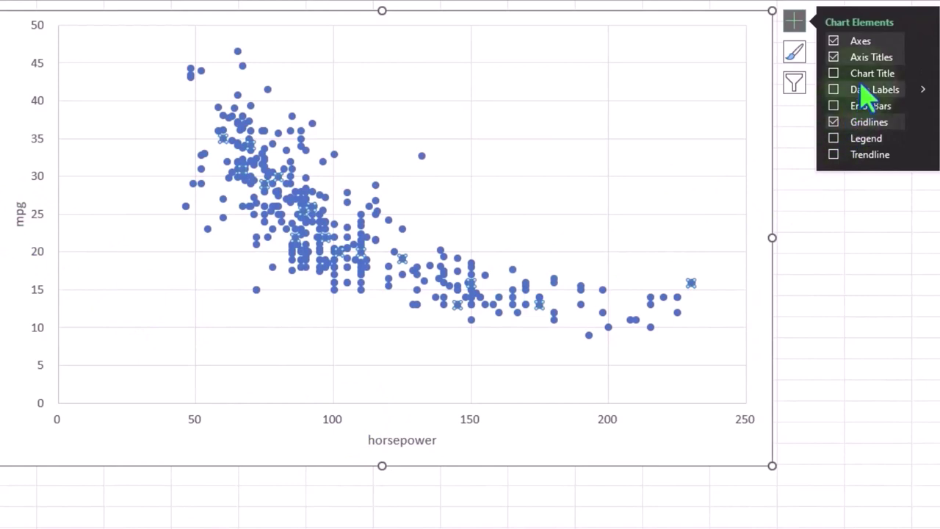
# Add data labels to the points of the scatter chart.
pyautogui.click(867, 74)
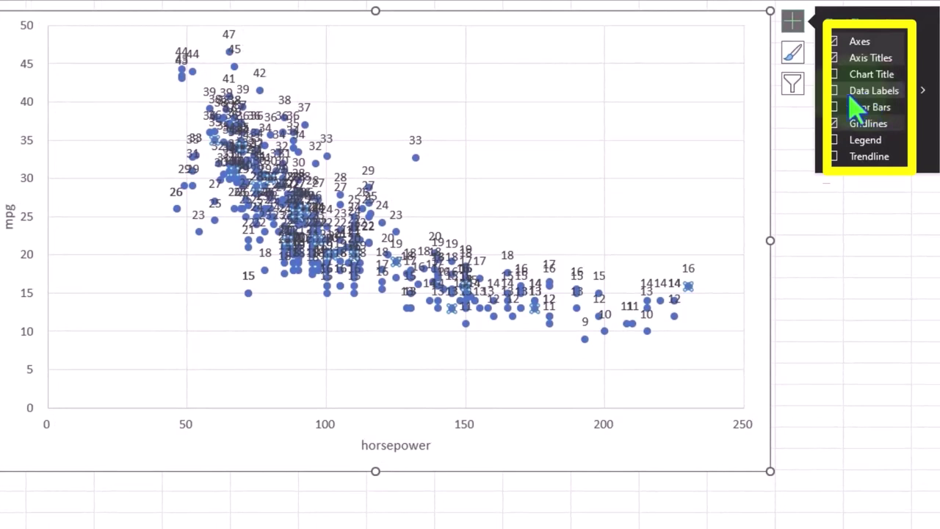
pyautogui.click(835, 90)
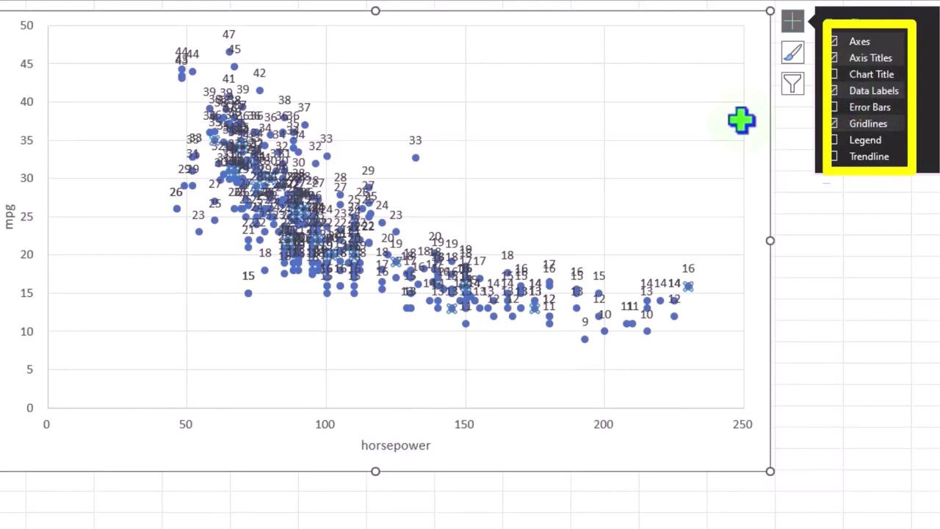
pyautogui.click(834, 108)
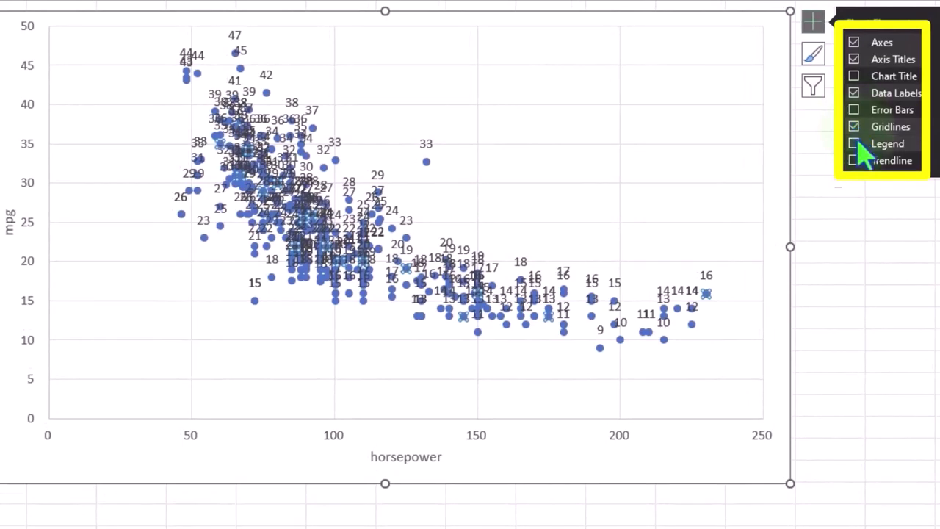
# Add a trendline to the scatter chart and deselect the chart.
pyautogui.click(858, 143)
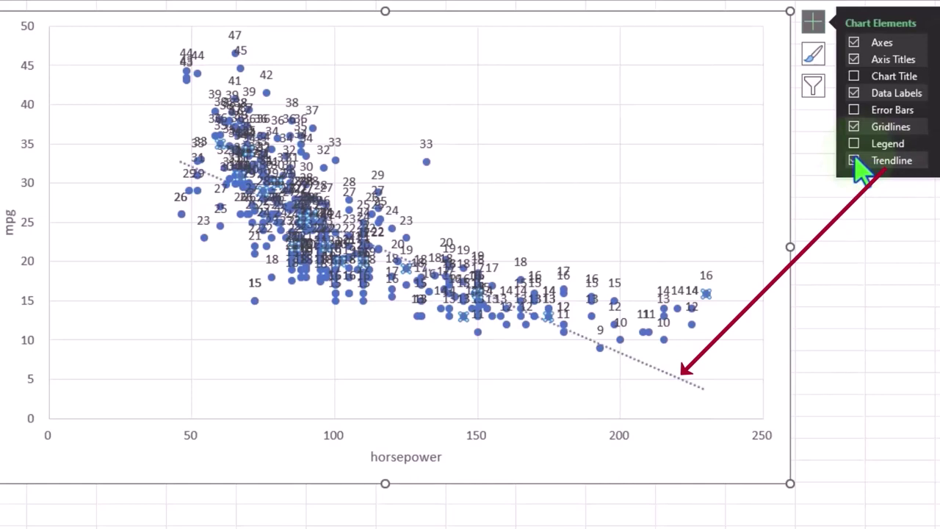
pyautogui.click(855, 161)
pyautogui.click(907, 295)
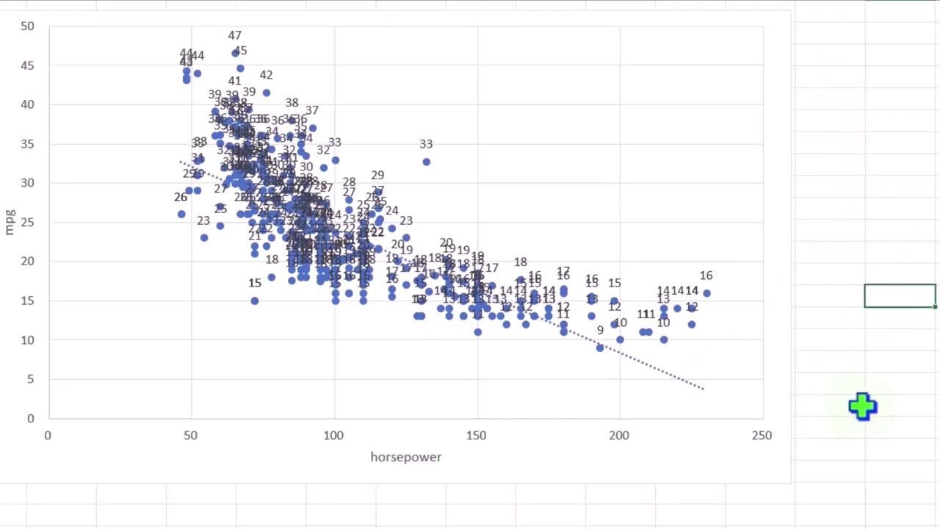
pyautogui.click(862, 404)
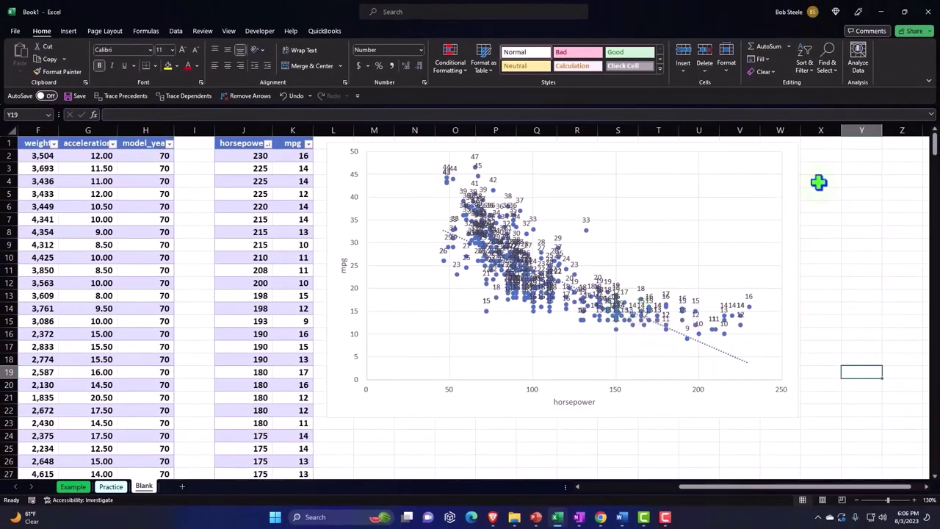
# Remove the data labels from the scatter chart, keeping the trendline.
pyautogui.click(789, 170)
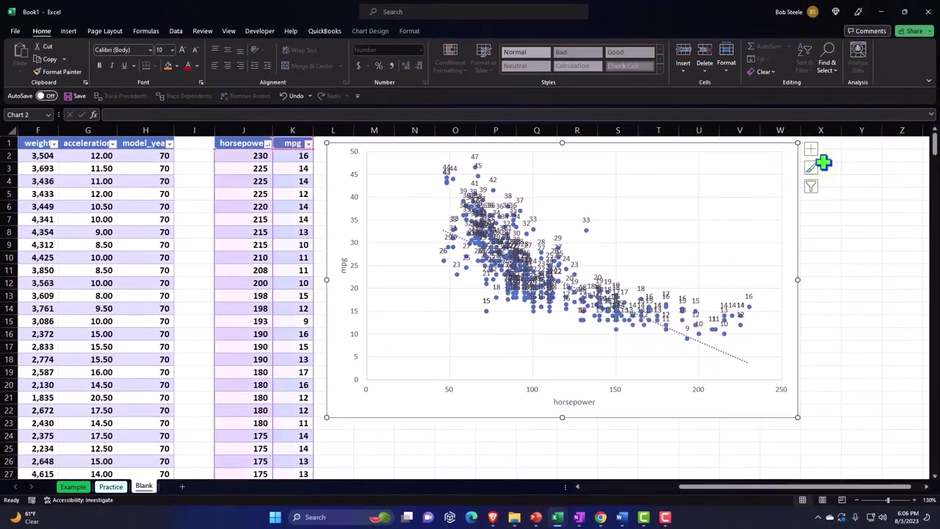
pyautogui.click(810, 150)
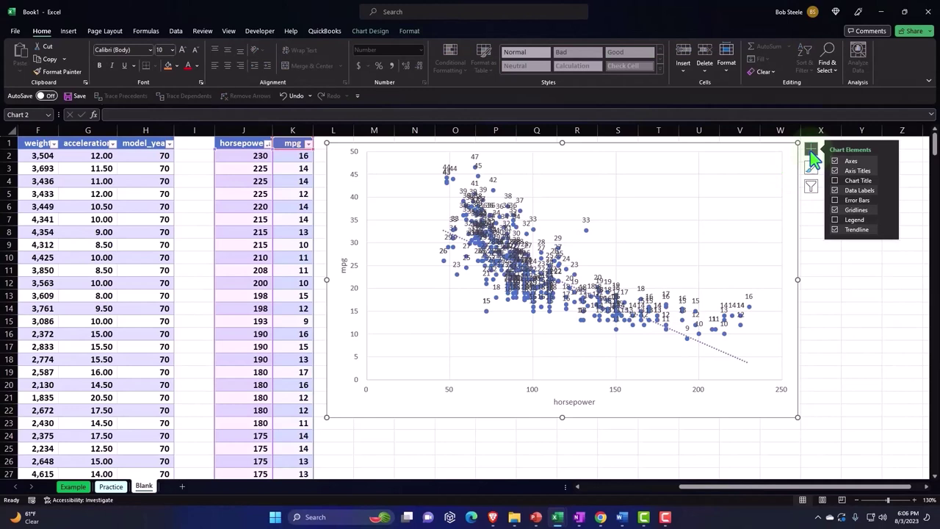
pyautogui.click(835, 192)
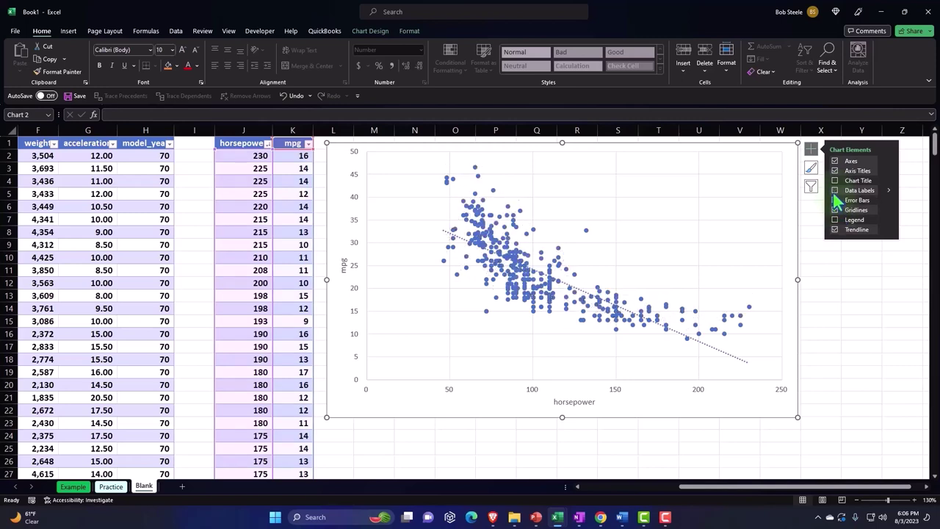
pyautogui.click(858, 296)
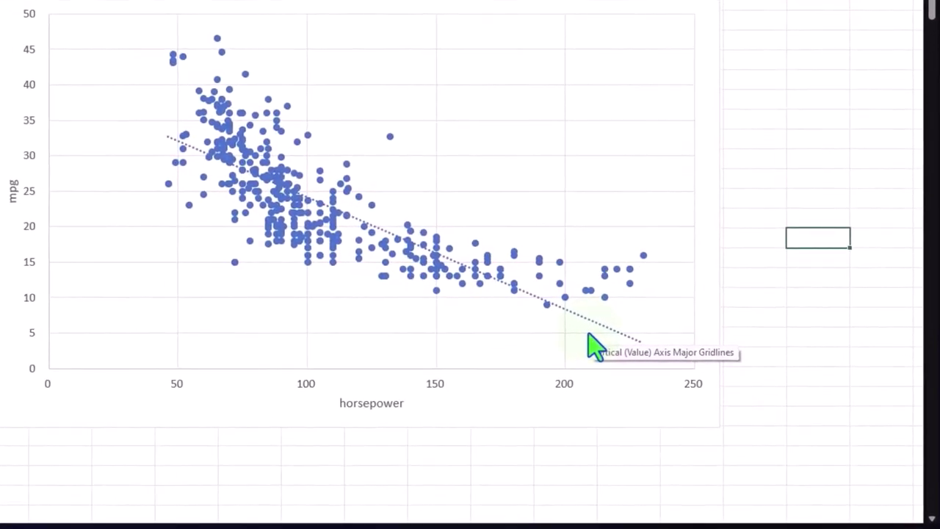
# Open the formatting options of the scatter chart's trendline.
pyautogui.click(588, 321)
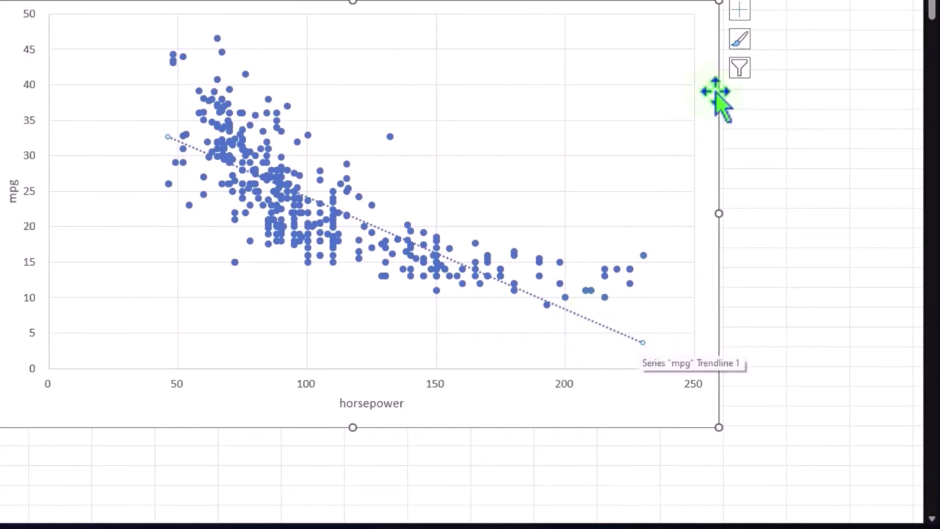
pyautogui.doubleClick(640, 341)
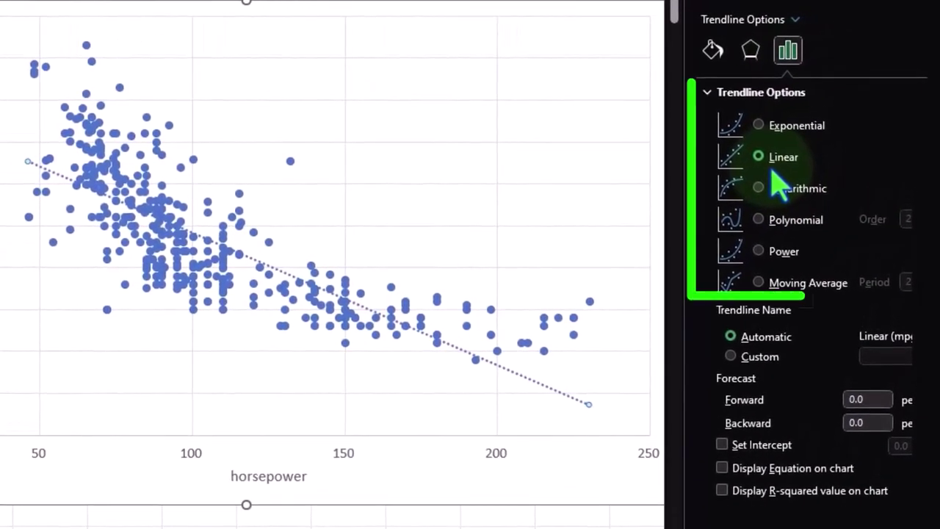
# Try the Exponential, Logarithmic, Polynomial and Power trendline types, and return the trendline to Linear.
pyautogui.click(761, 126)
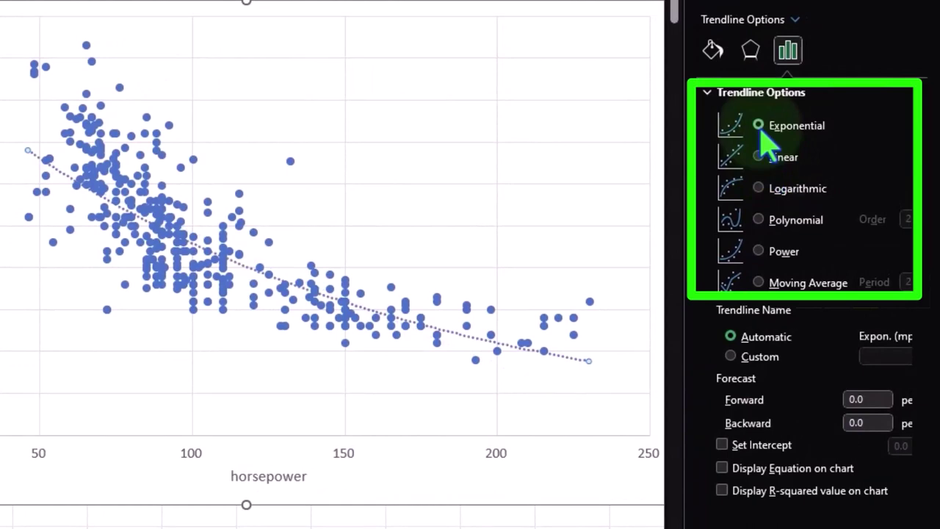
pyautogui.click(759, 188)
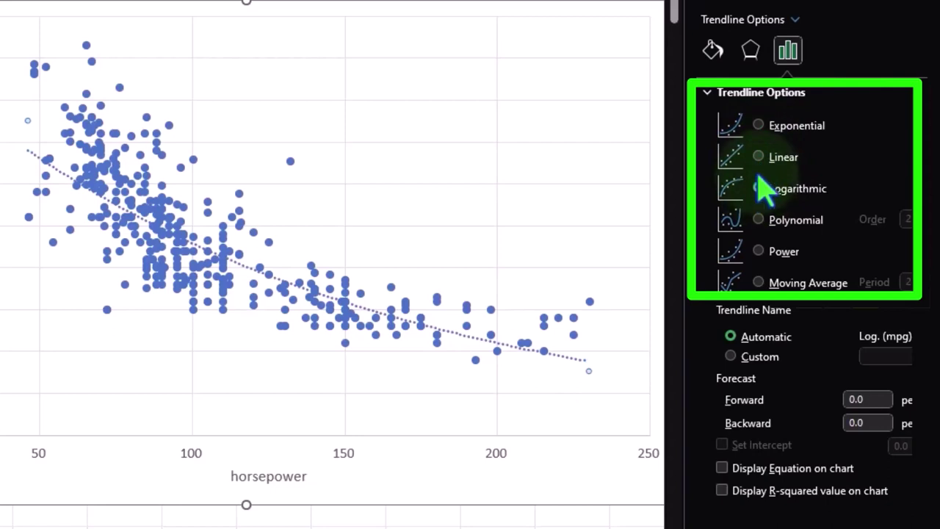
pyautogui.click(759, 157)
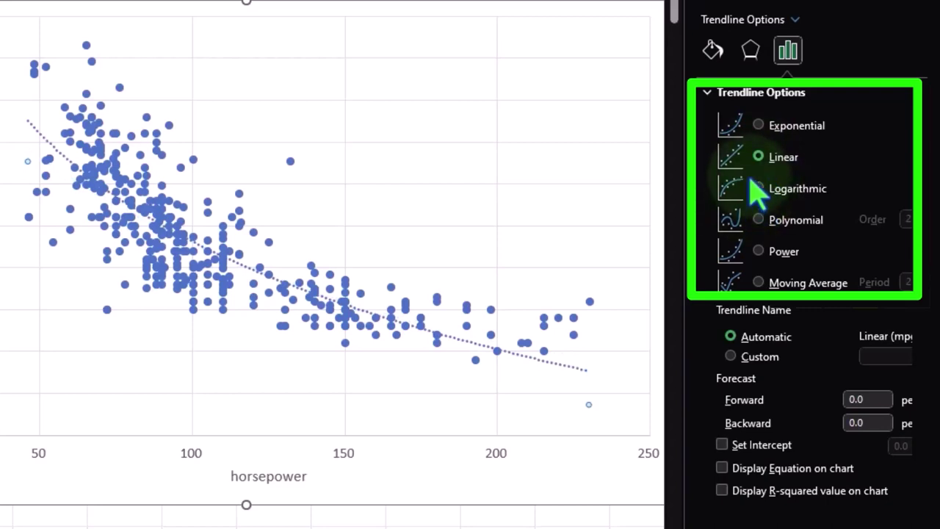
pyautogui.click(758, 189)
pyautogui.click(760, 220)
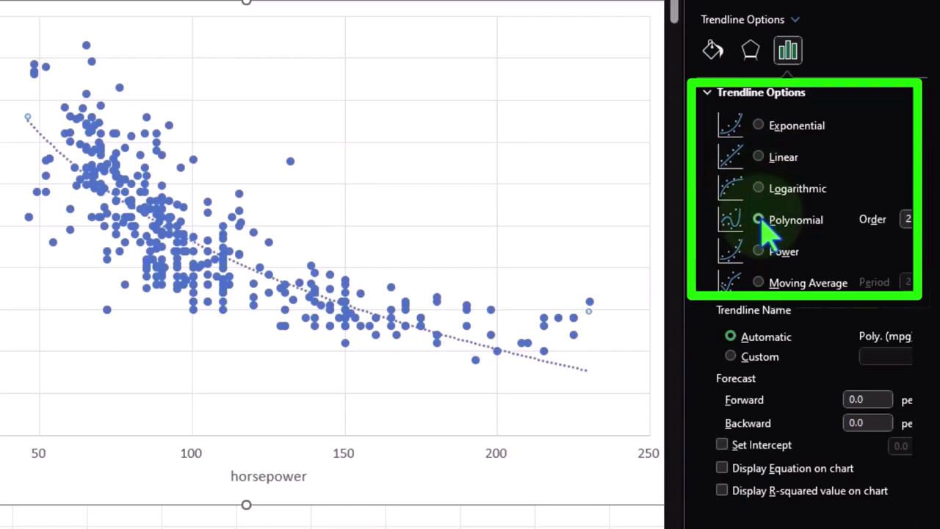
pyautogui.click(760, 251)
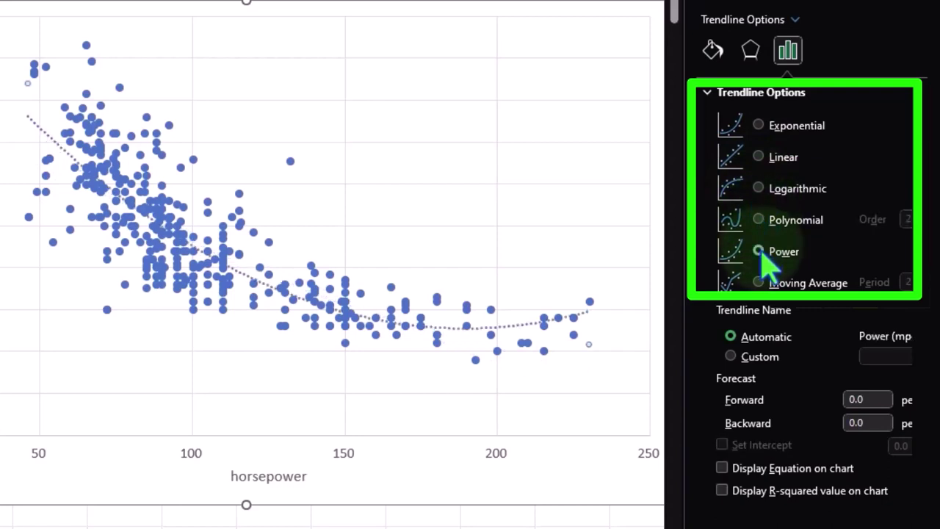
pyautogui.click(759, 156)
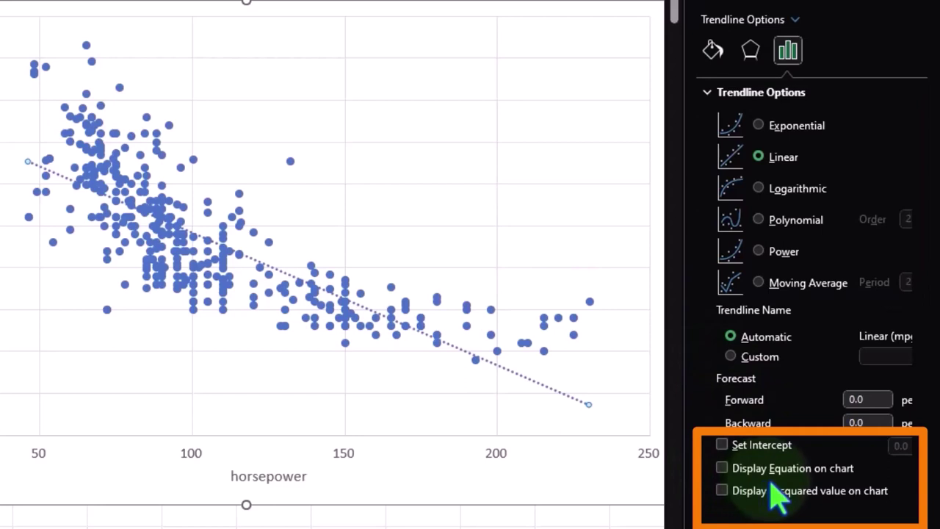
# Display the linear trendline's equation on the chart and select the equation label.
pyautogui.click(722, 470)
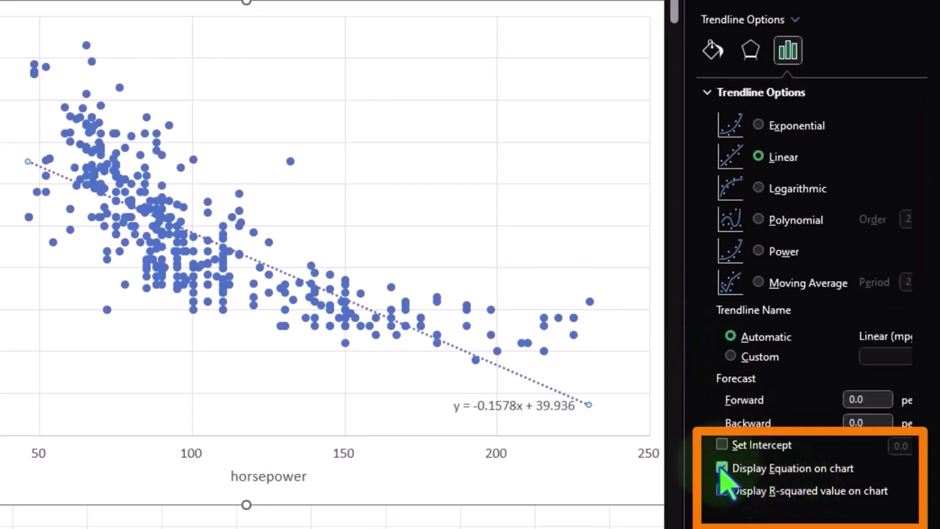
pyautogui.click(535, 408)
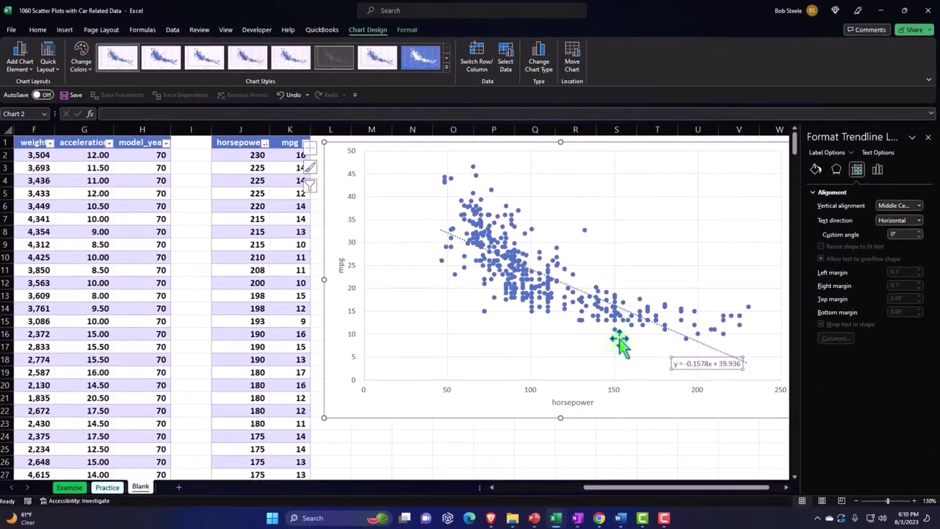
# Enlarge the trendline equation label's font to size 16 and close its formatting options.
pyautogui.click(38, 29)
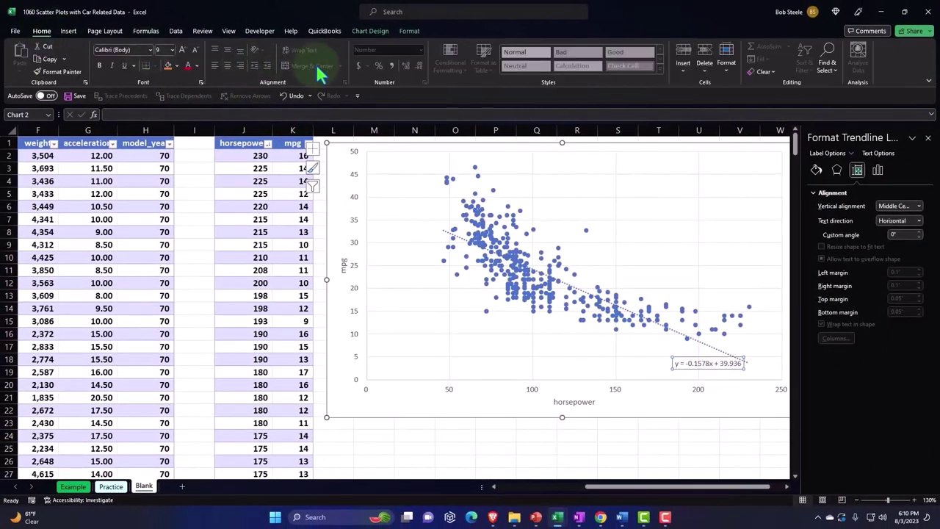
pyautogui.click(183, 50)
pyautogui.click(183, 50)
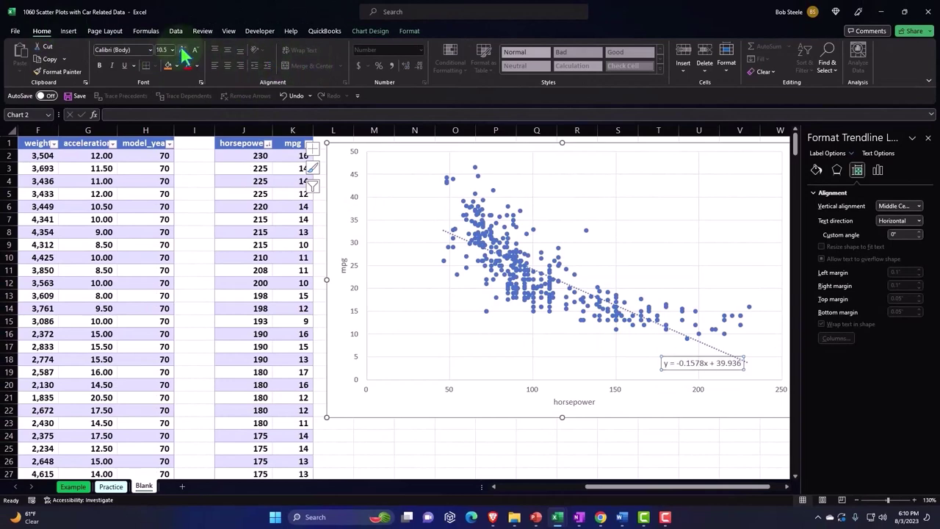
pyautogui.click(183, 50)
pyautogui.click(183, 50)
pyautogui.click(183, 50)
pyautogui.click(183, 50)
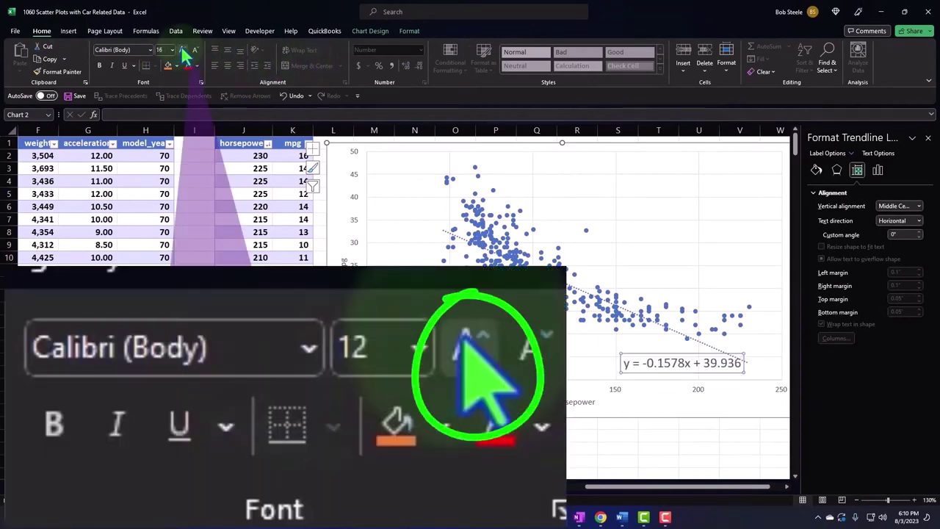
pyautogui.click(928, 139)
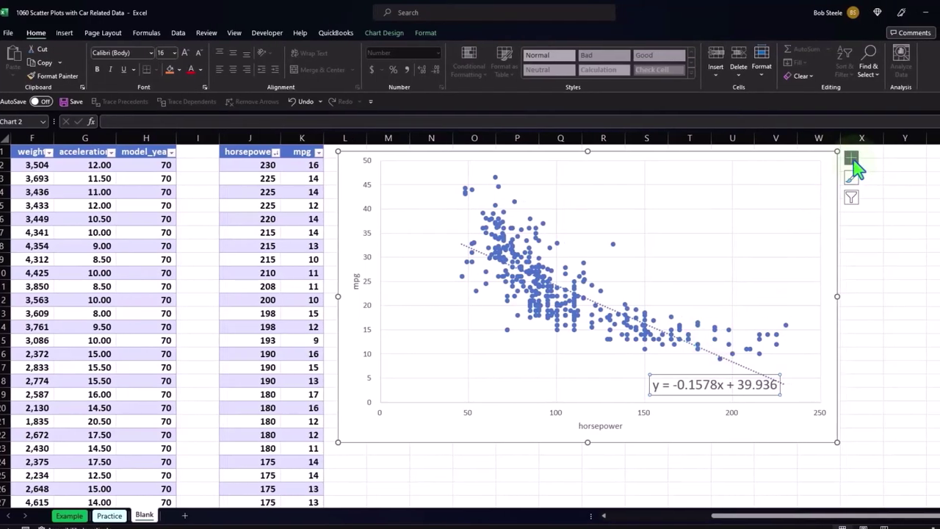
# Open the scatter chart's trendline formatting options and set the line color to standard red.
pyautogui.click(861, 160)
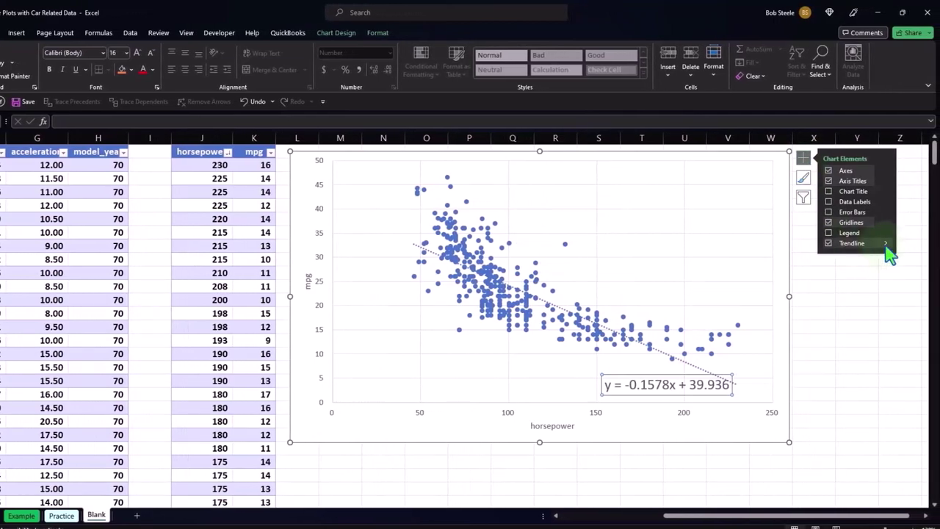
pyautogui.click(886, 244)
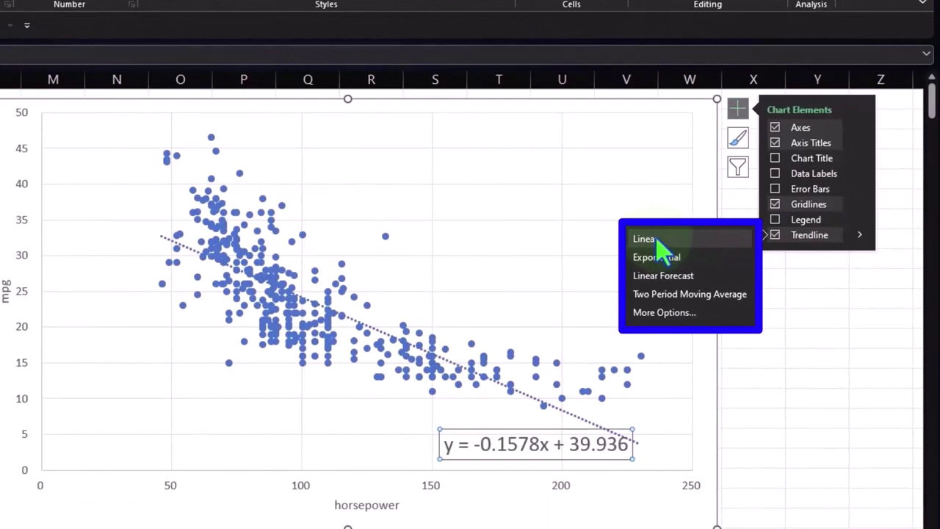
pyautogui.click(656, 315)
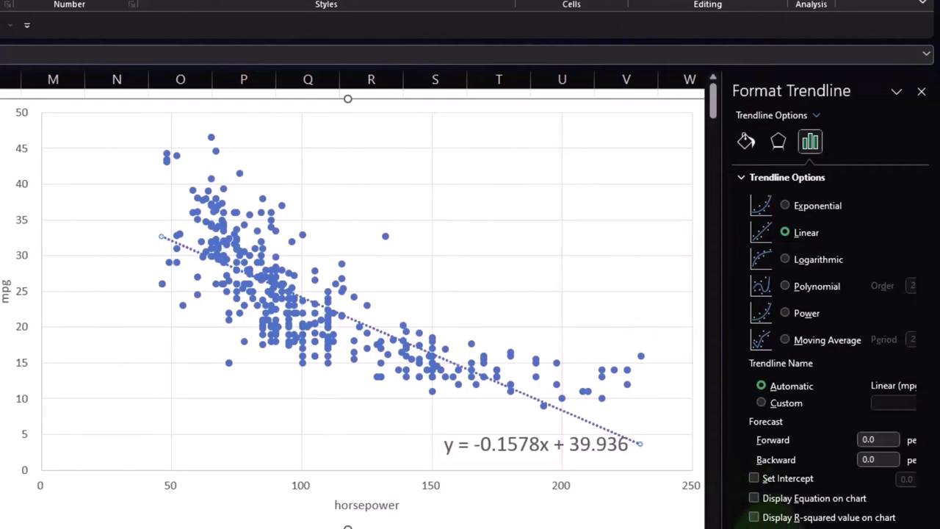
pyautogui.click(746, 141)
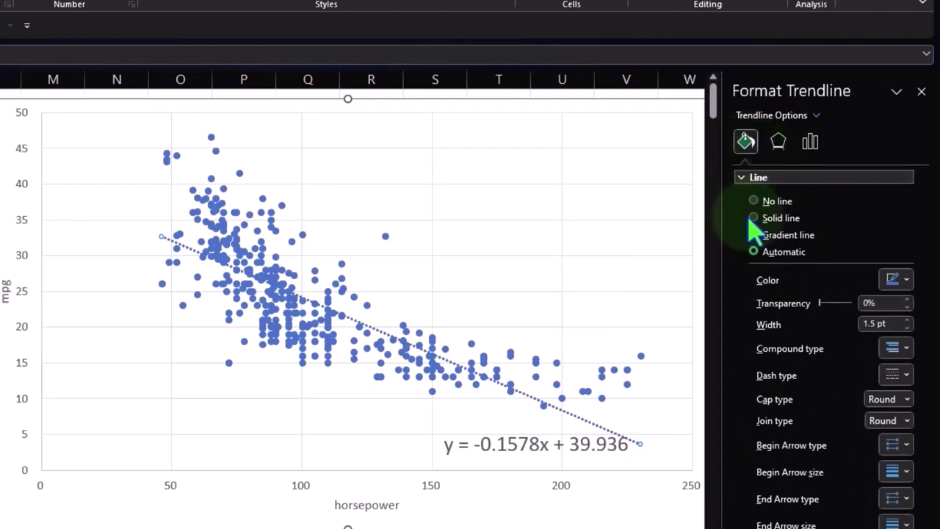
pyautogui.click(907, 272)
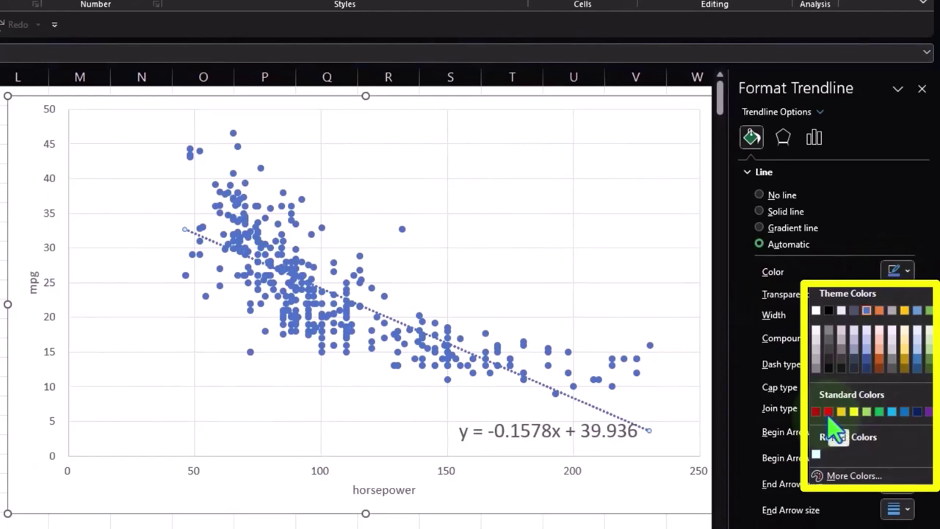
pyautogui.click(753, 300)
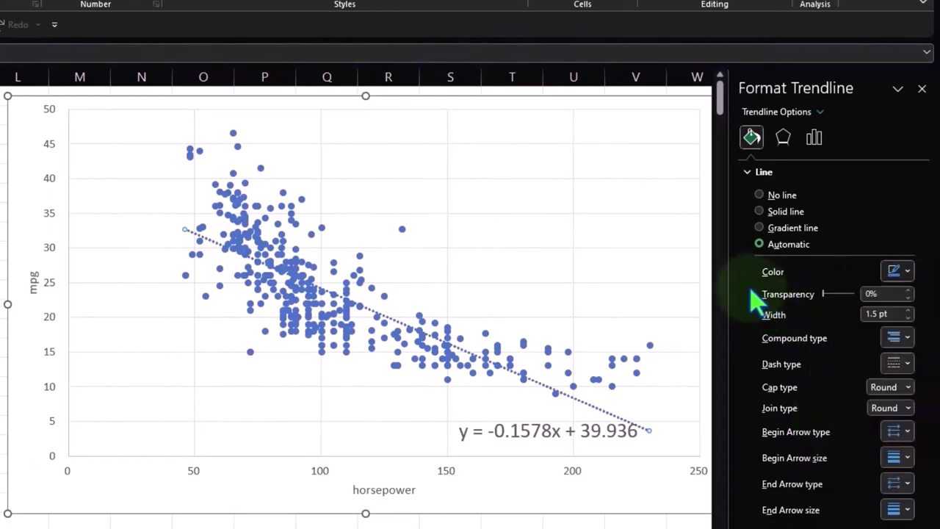
pyautogui.click(907, 271)
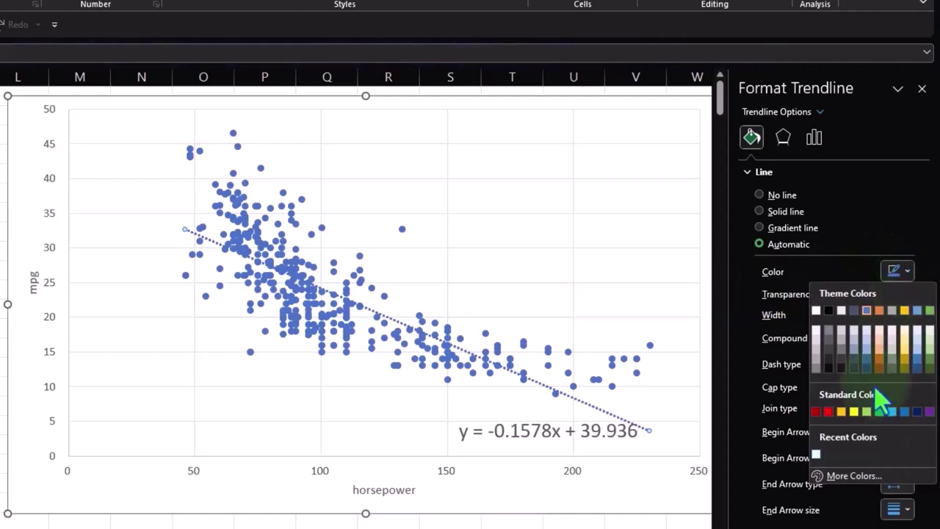
pyautogui.click(828, 413)
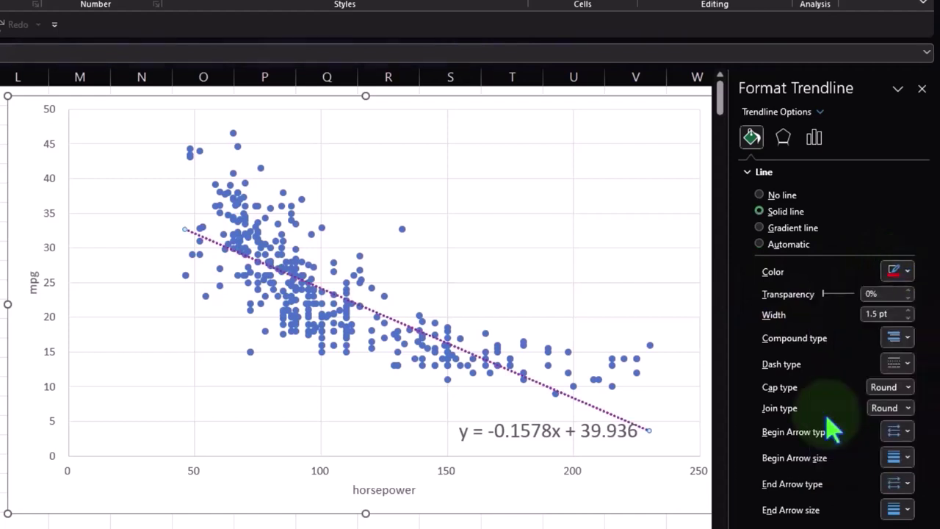
# Give the trendline a single-line compound type and a solid dash type, and close its formatting options.
pyautogui.click(909, 337)
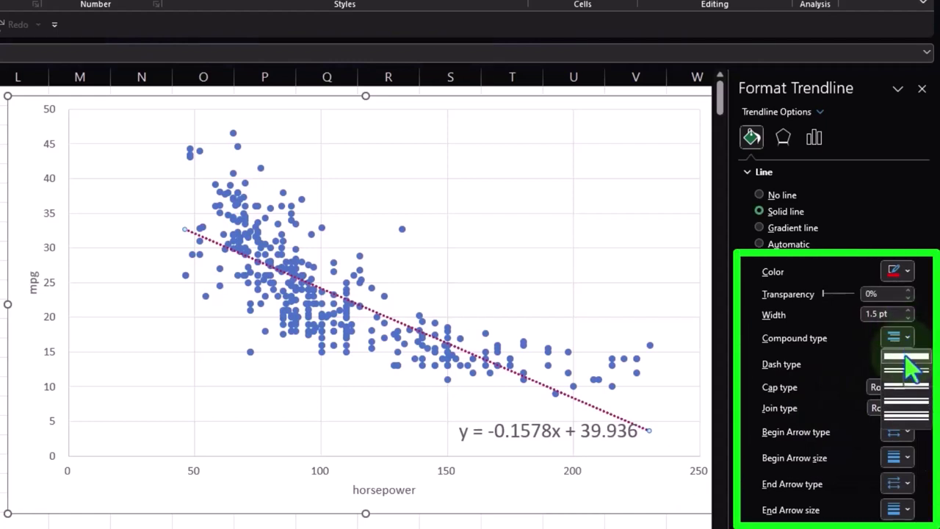
pyautogui.click(905, 356)
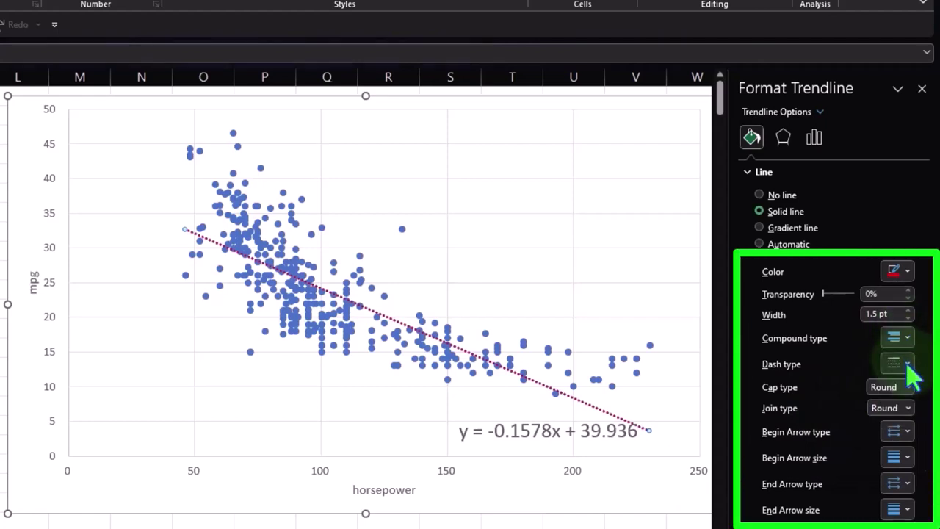
pyautogui.click(908, 364)
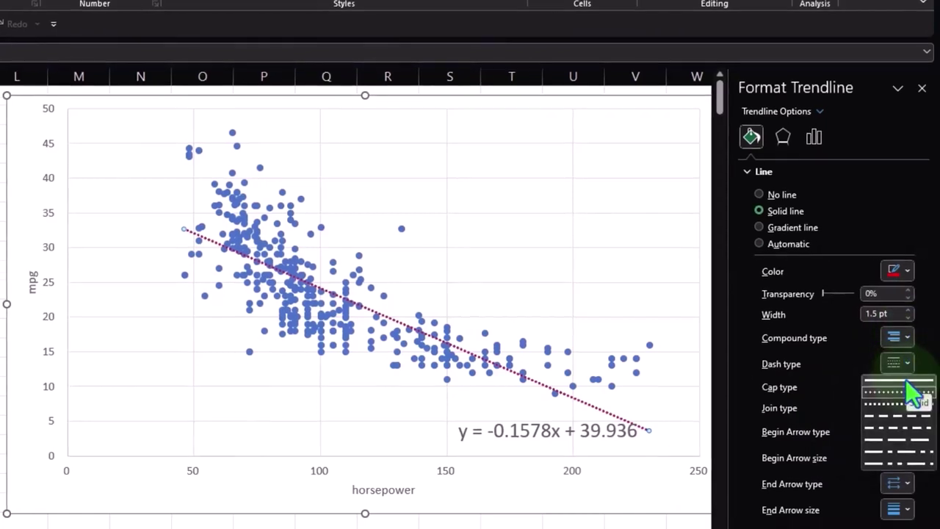
pyautogui.click(908, 381)
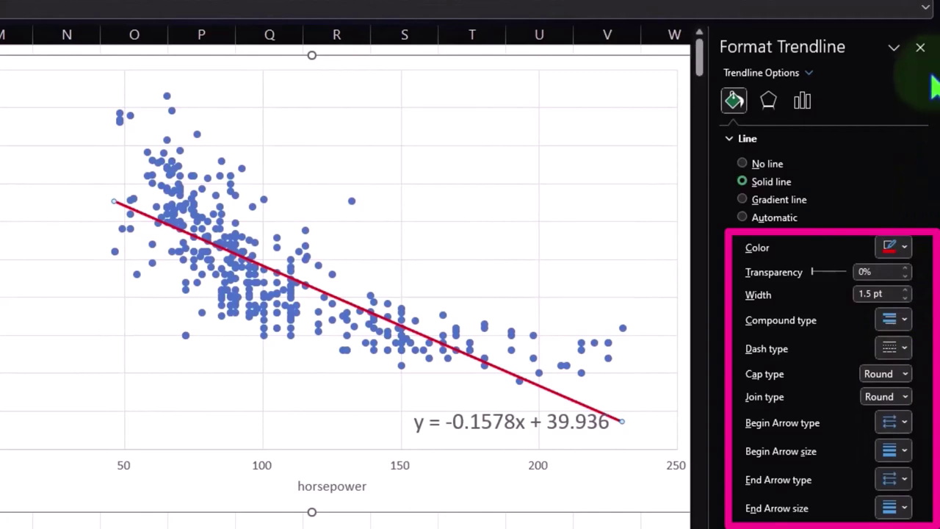
pyautogui.click(920, 47)
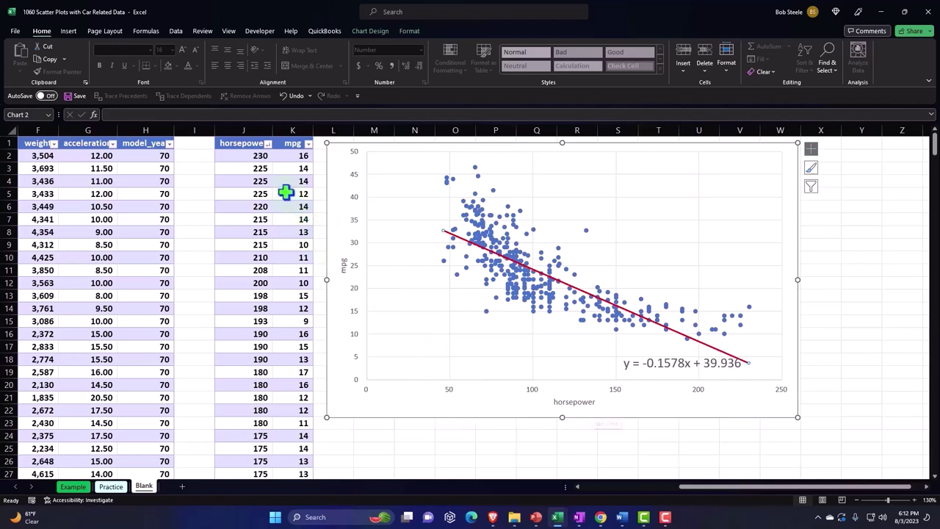
# Sort the horsepower and mpg table by horsepower from smallest to largest, and return it to largest to smallest.
pyautogui.click(268, 144)
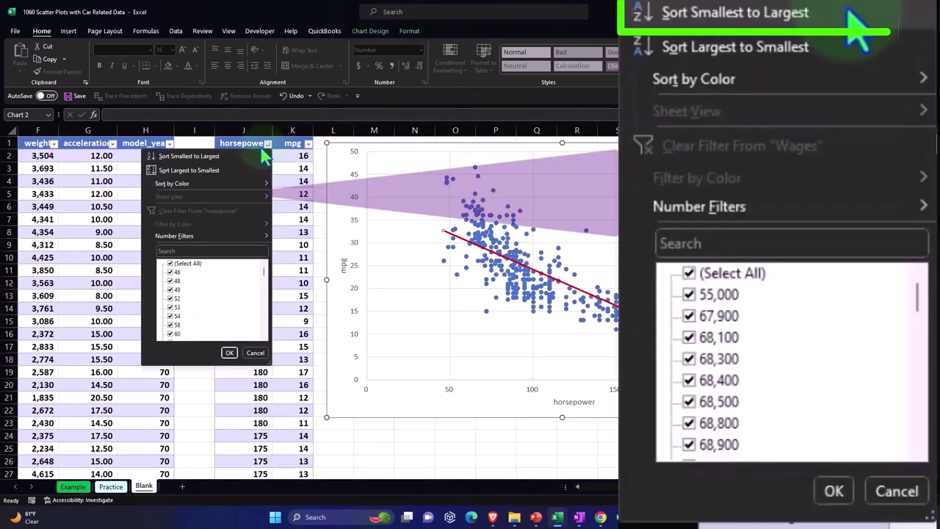
pyautogui.click(258, 158)
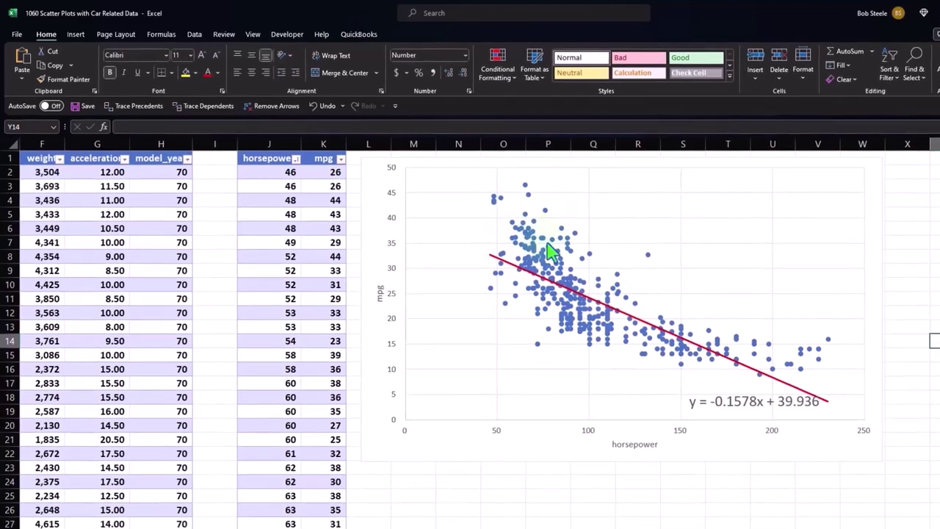
pyautogui.moveTo(573, 268)
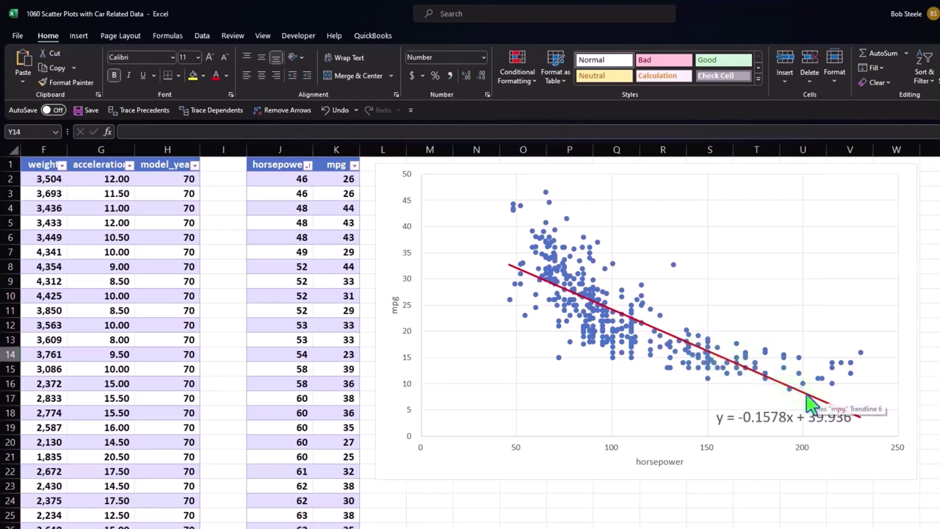
pyautogui.click(307, 164)
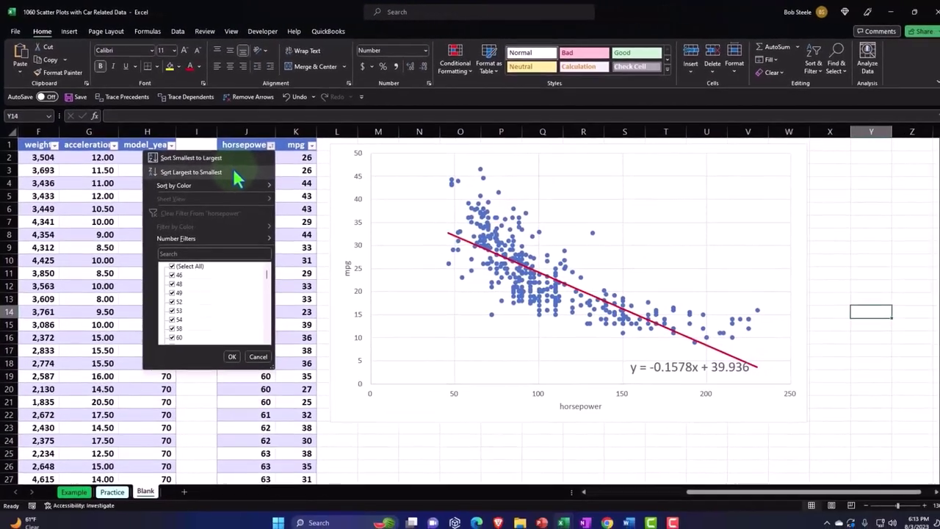
pyautogui.click(250, 193)
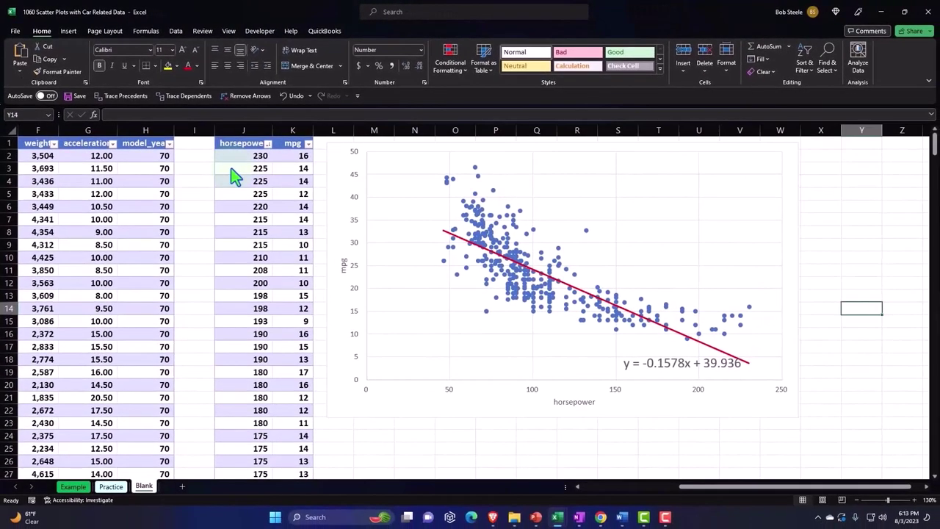
# Inspect the scatter chart's data point with the highest horsepower and select that single point.
pyautogui.moveTo(750, 312)
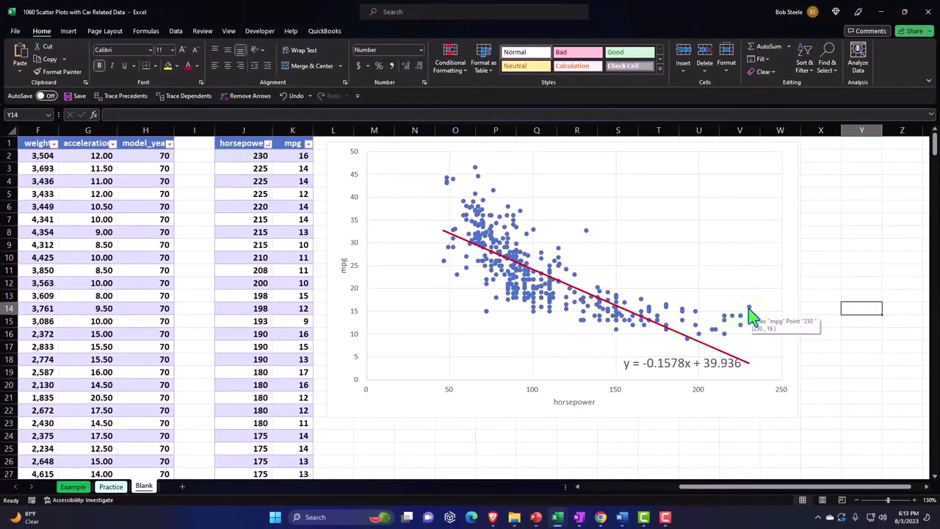
pyautogui.click(750, 309)
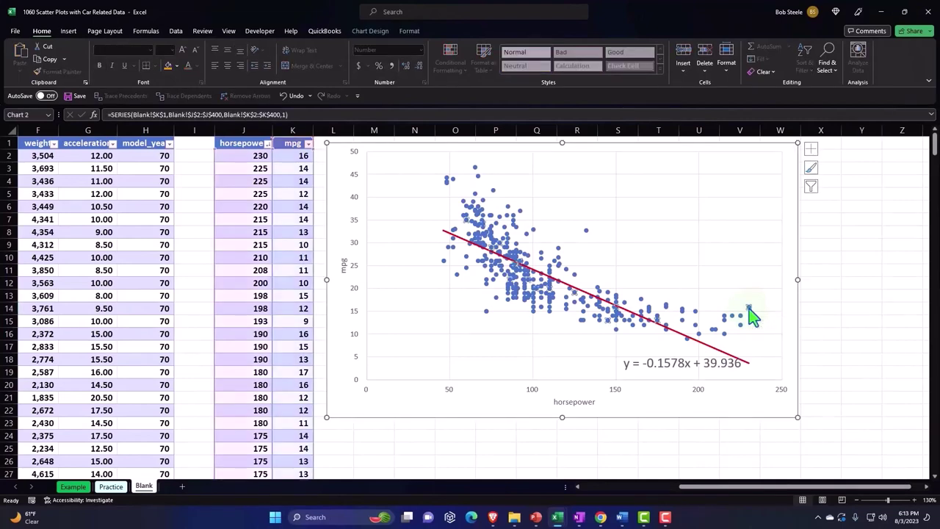
pyautogui.click(749, 309)
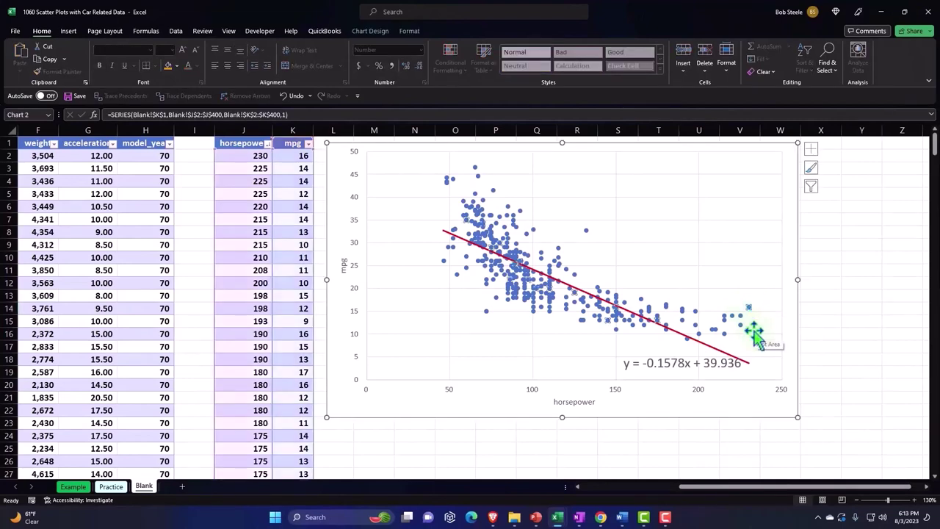